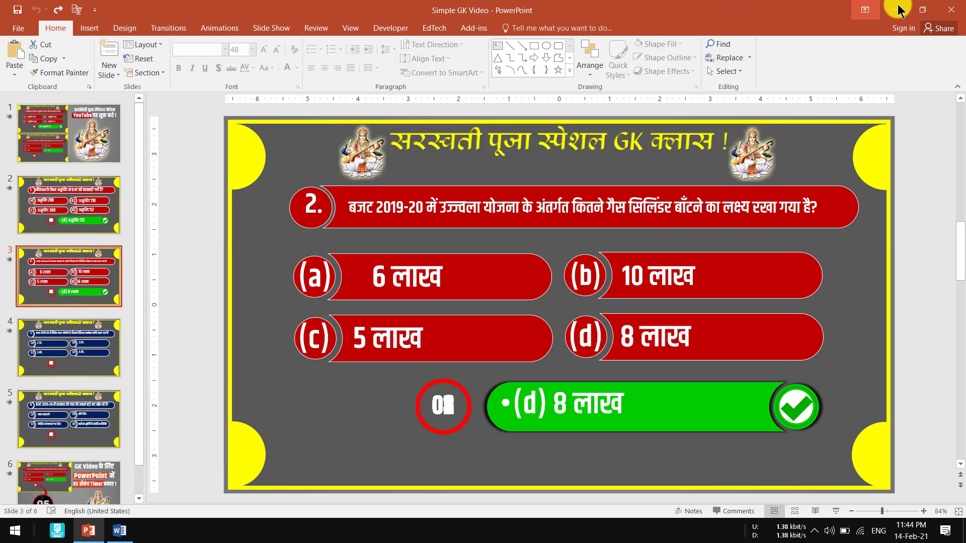
# Step: Set the GK quiz slide show type to 'Browsed by an individual (window)'
pyautogui.click(264, 32)
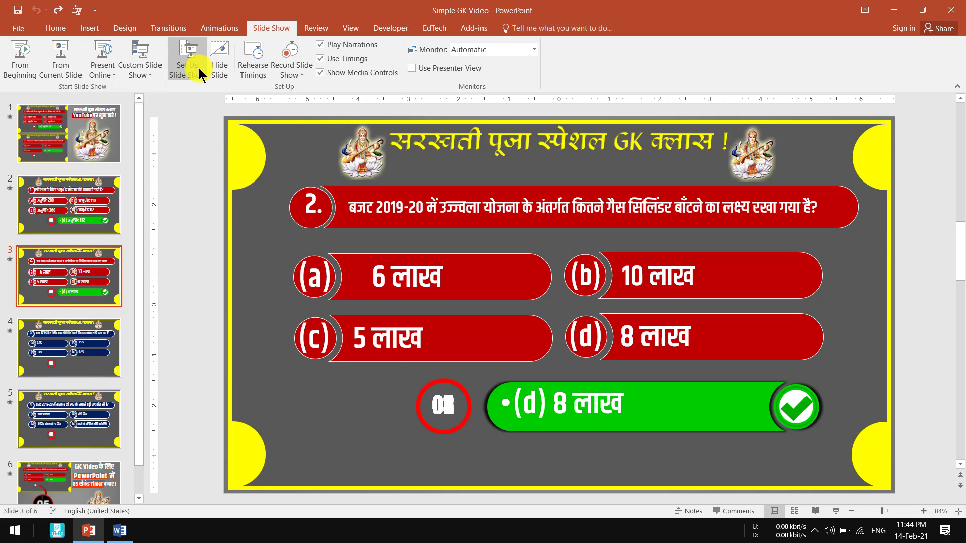
pyautogui.click(194, 71)
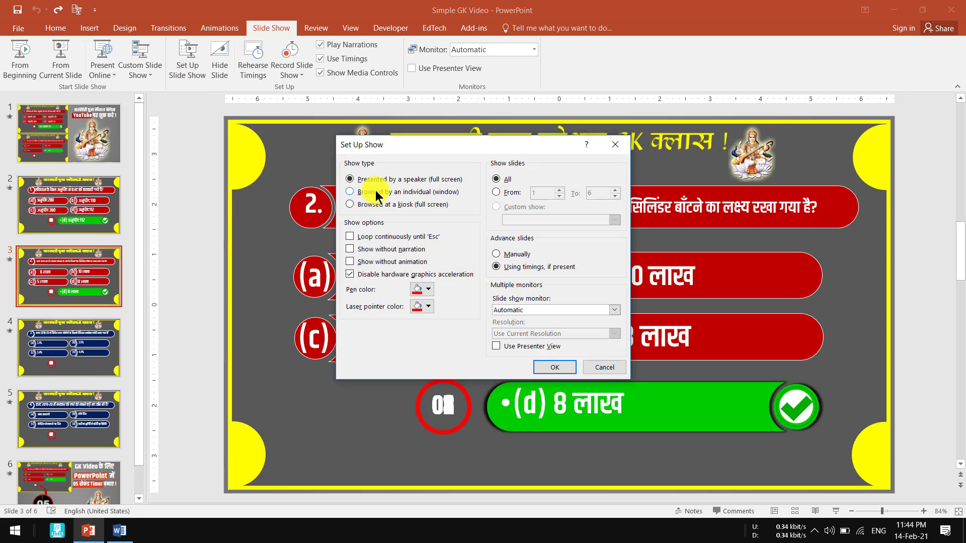
pyautogui.click(445, 192)
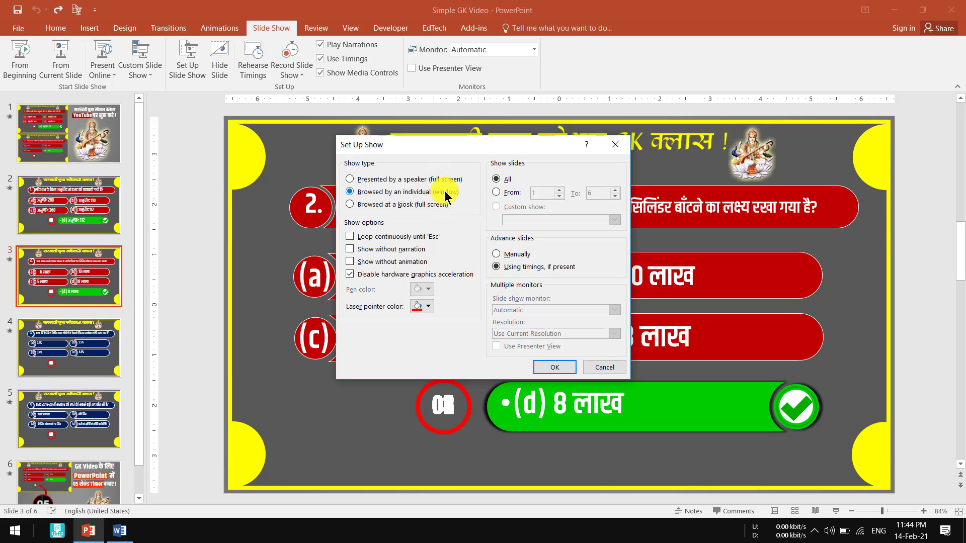
pyautogui.click(560, 366)
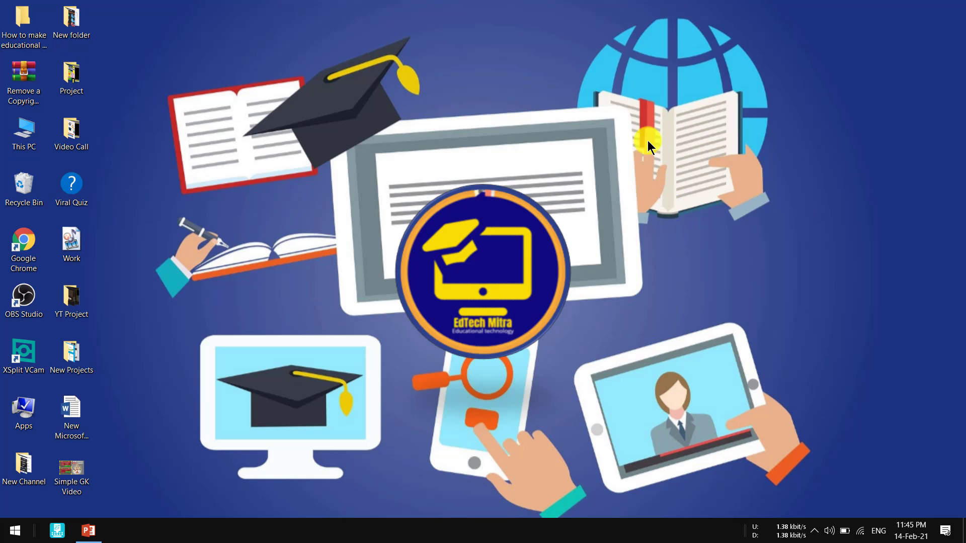
# Step: Launch Google Chrome and search Google for 'obs'
pyautogui.click(25, 243)
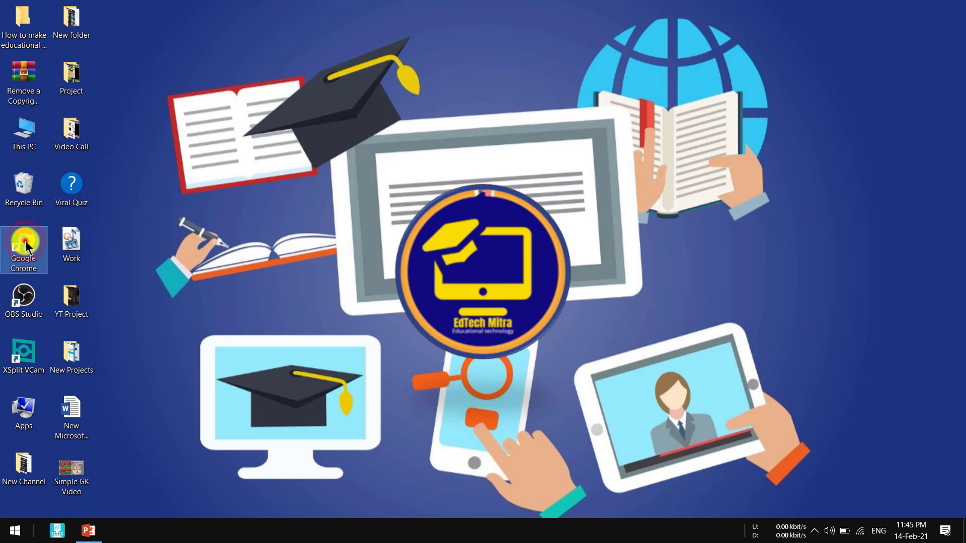
pyautogui.doubleClick(25, 244)
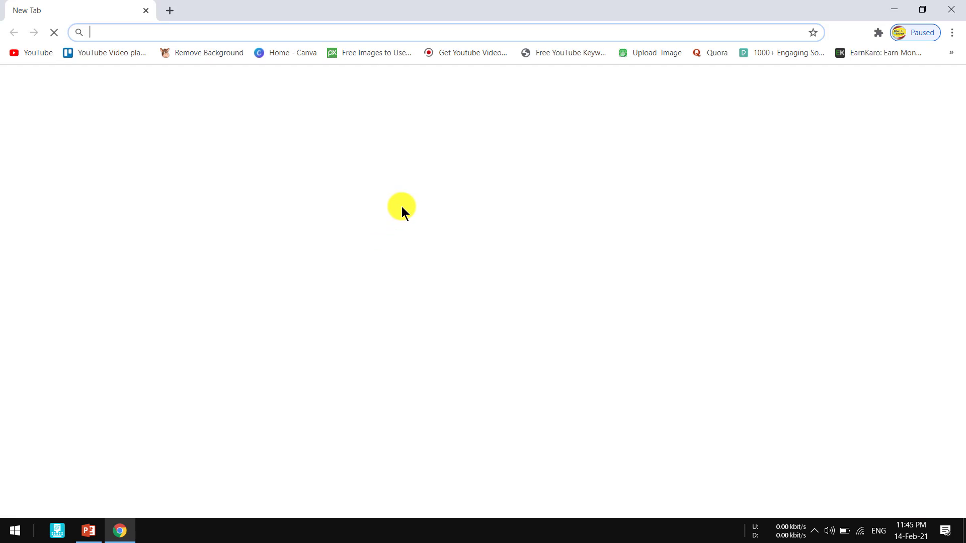
pyautogui.click(395, 259)
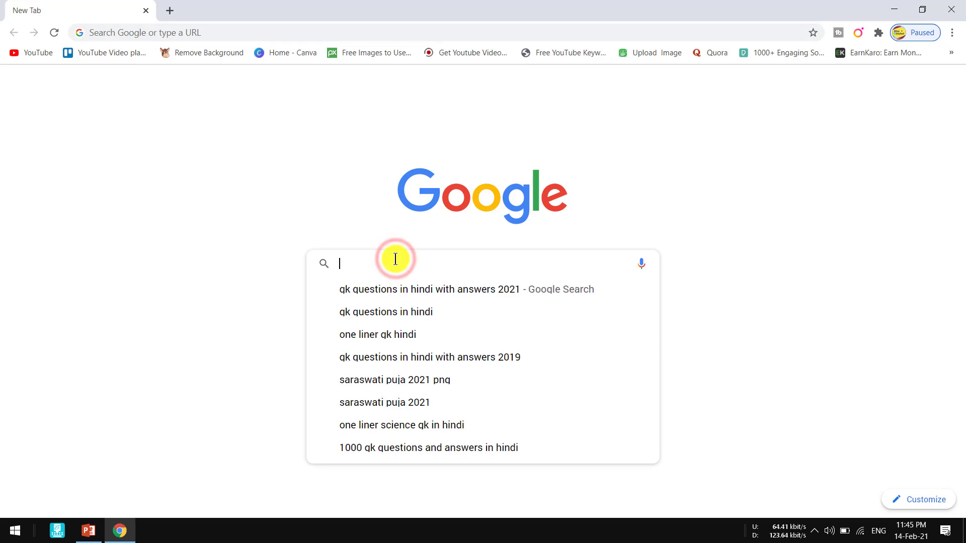
pyautogui.write('ob')
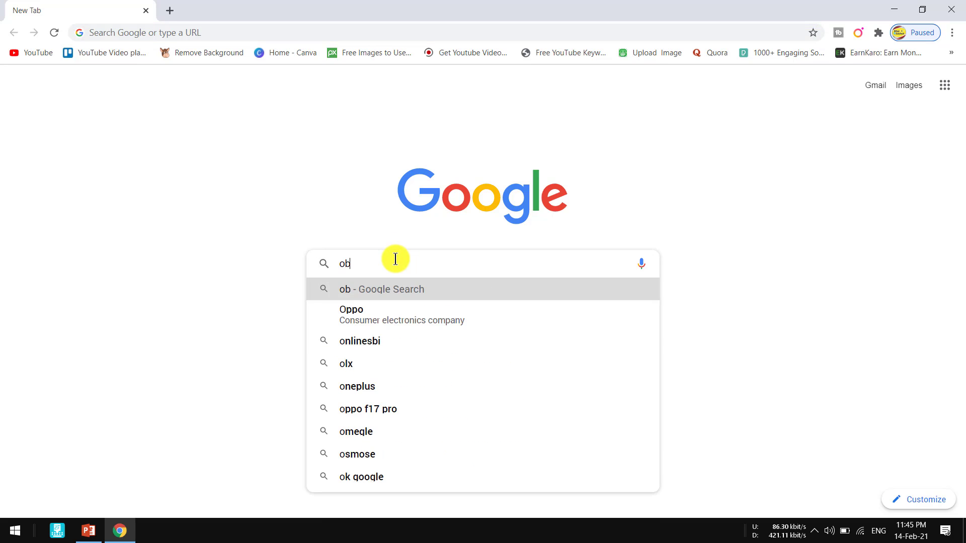
pyautogui.write('s')
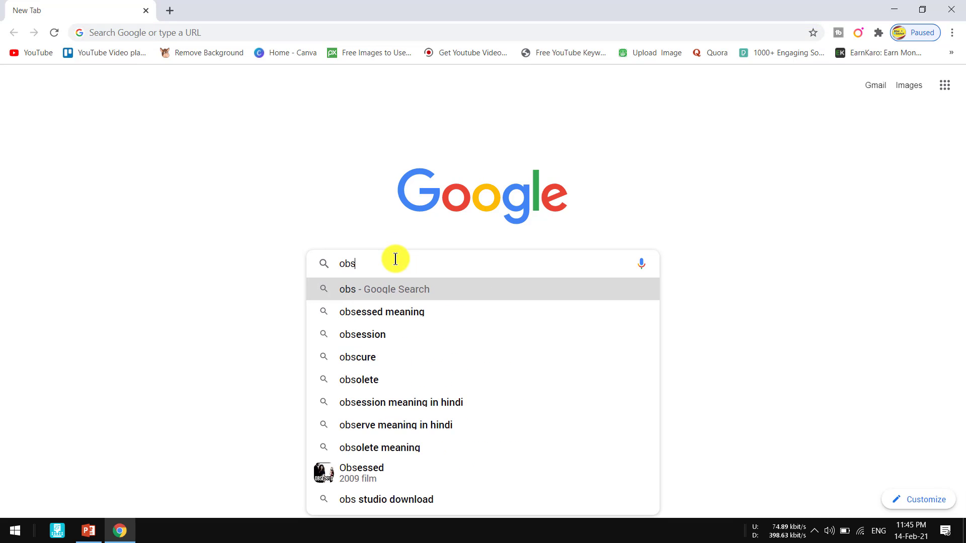
pyautogui.press('Return')
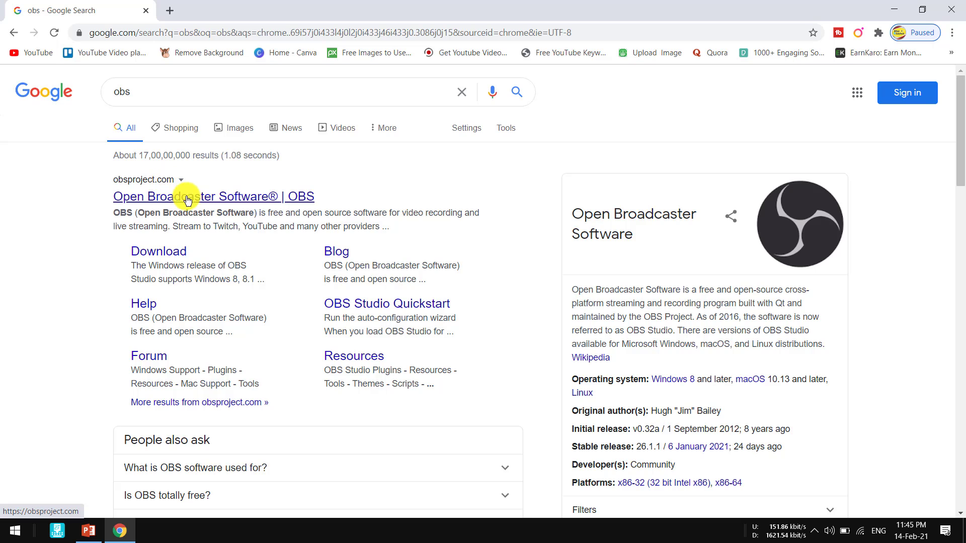
# Step: Open obsproject.com and start the OBS Studio 26.1.1 Windows installer download
pyautogui.click(237, 201)
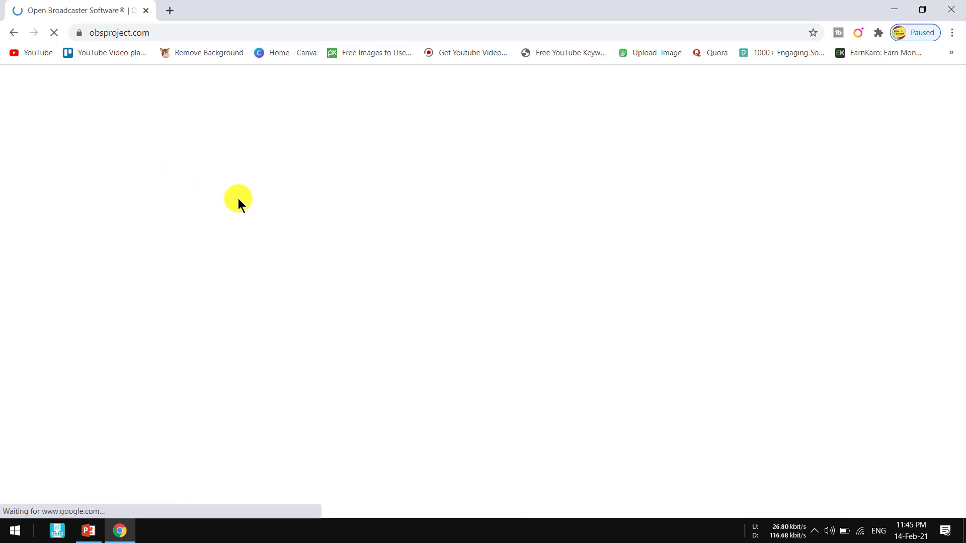
pyautogui.scroll(-1, 364, 273)
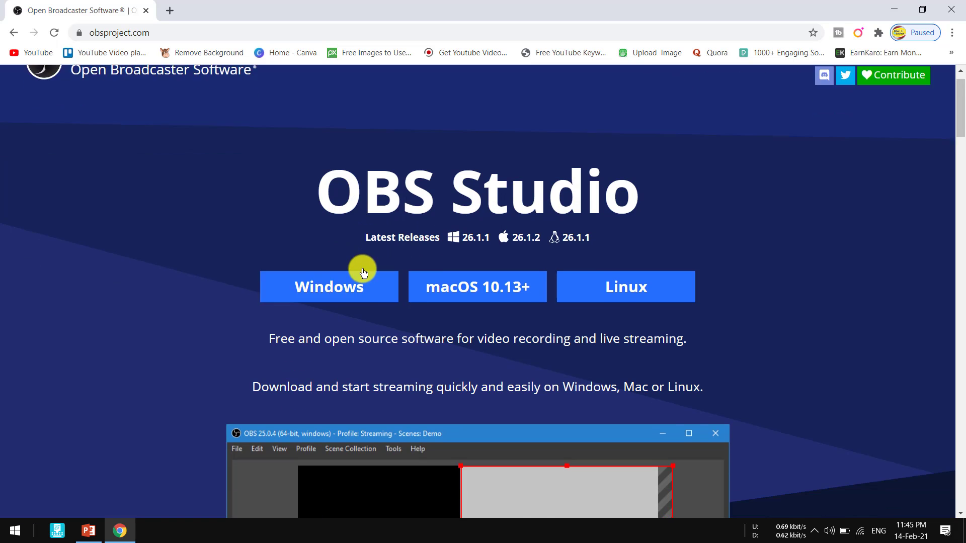
pyautogui.scroll(-1, 364, 274)
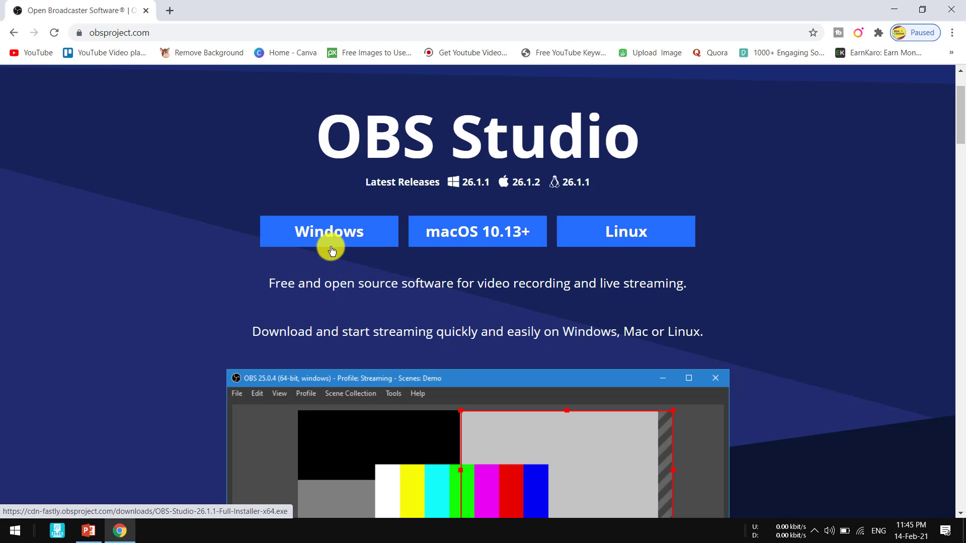
pyautogui.click(349, 234)
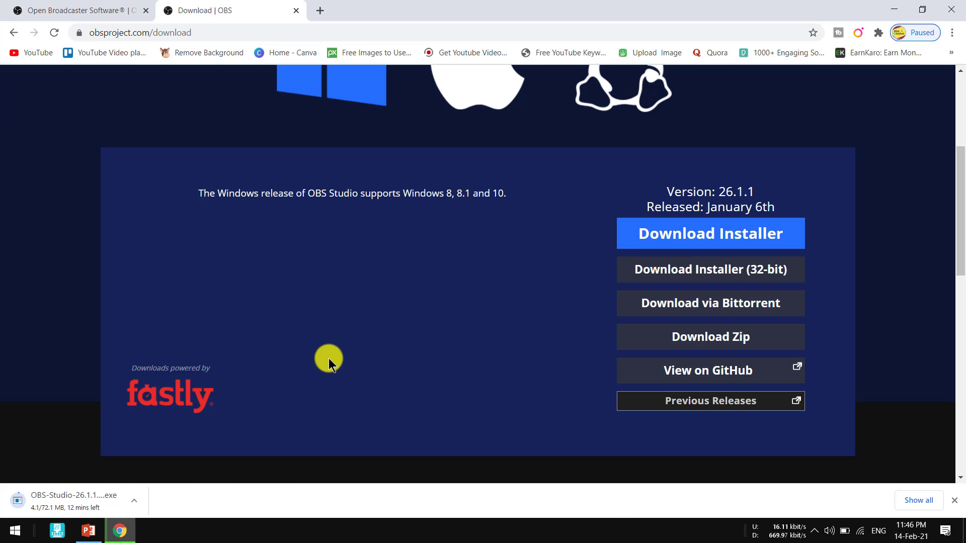
pyautogui.scroll(2, 330, 356)
pyautogui.scroll(2, 333, 352)
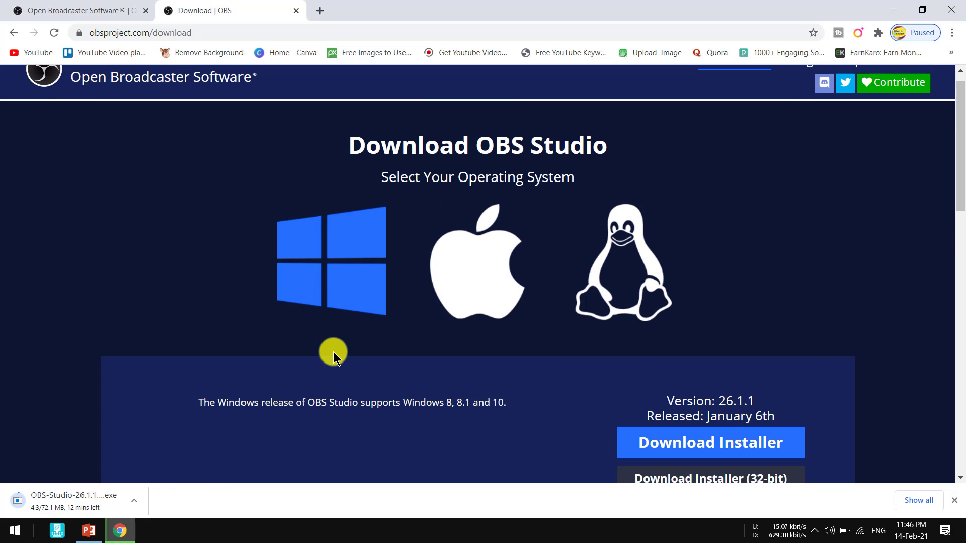
pyautogui.scroll(1, 334, 352)
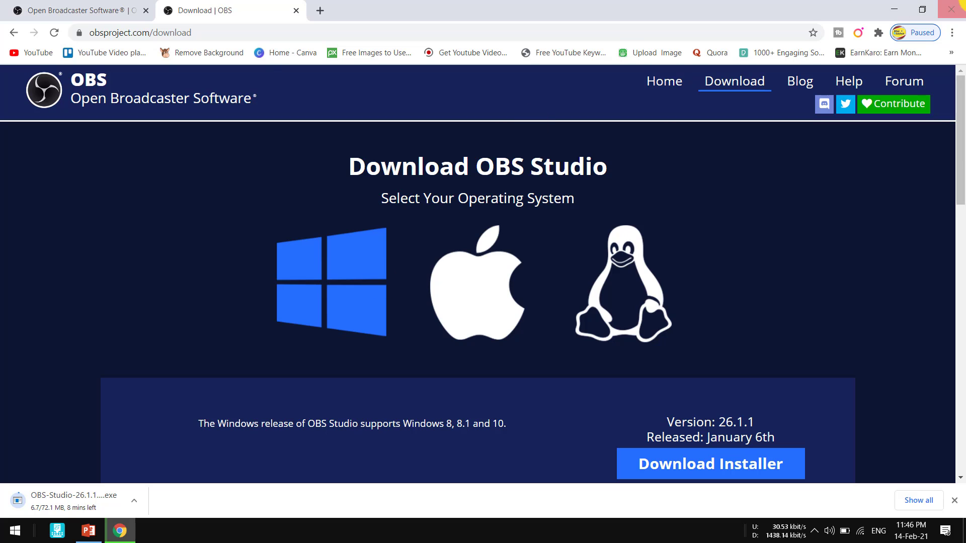
# Step: Close Chrome keeping the download alive, then pause and cancel the installer download
pyautogui.click(948, 10)
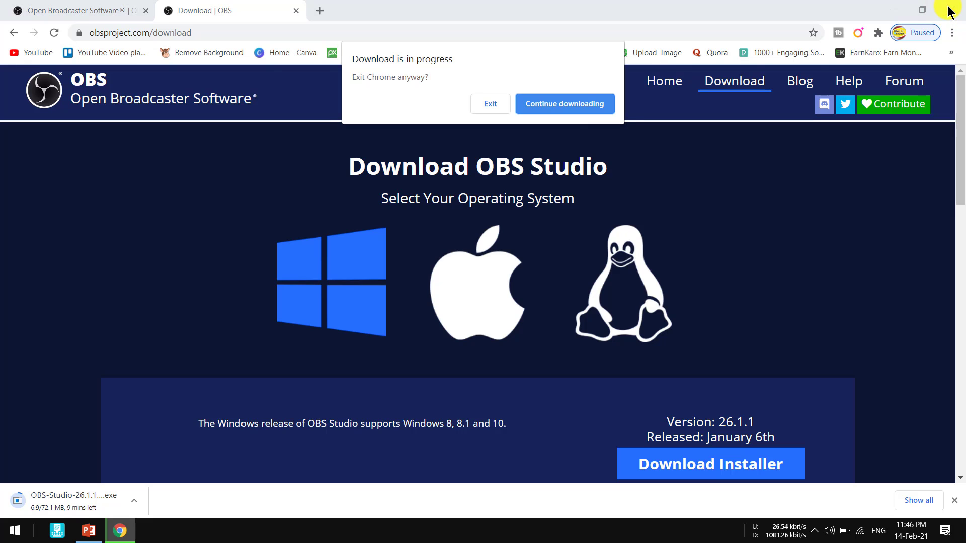
pyautogui.click(563, 104)
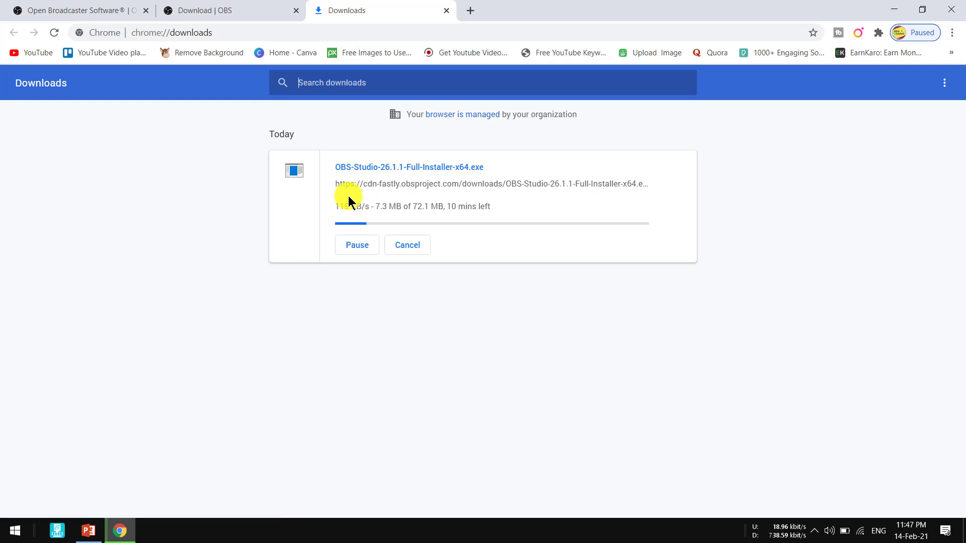
pyautogui.click(367, 247)
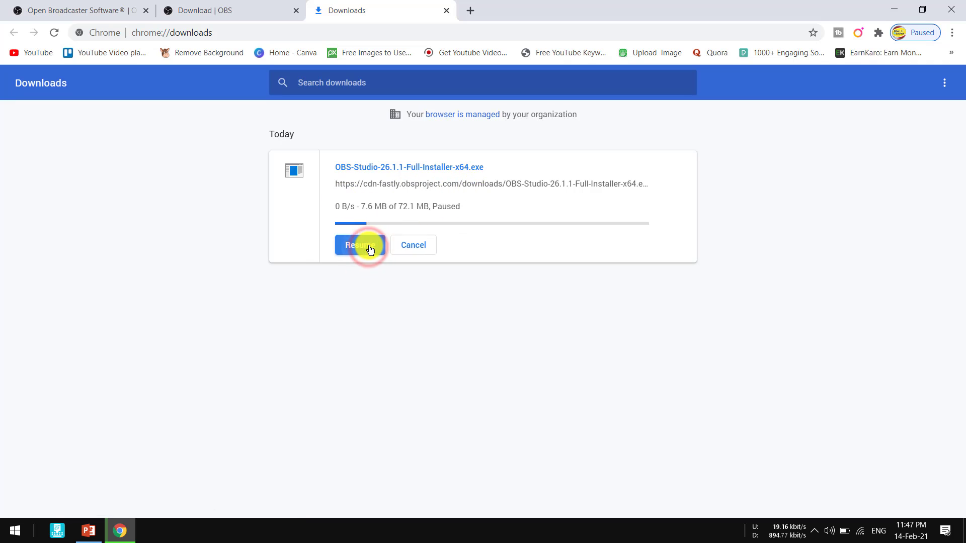
pyautogui.click(417, 246)
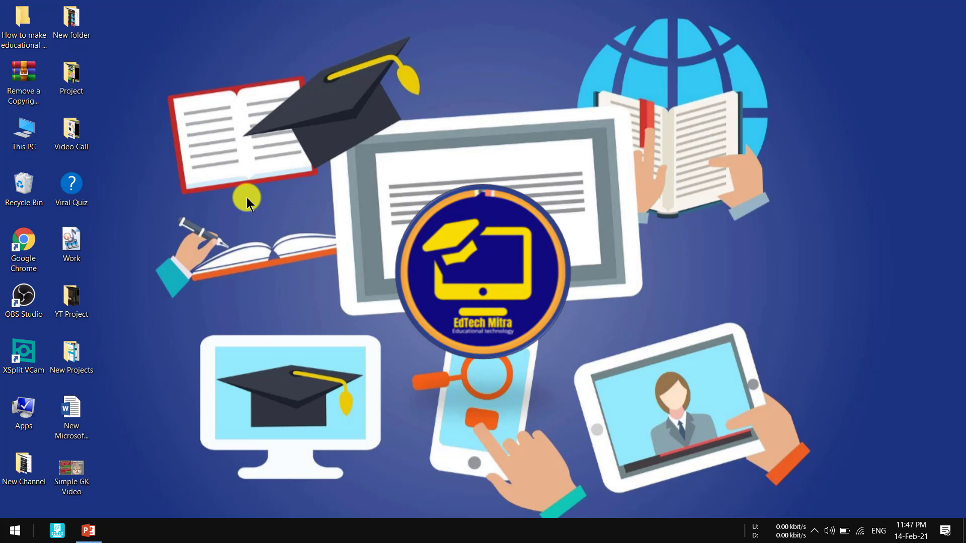
# Step: Launch OBS Studio from its desktop shortcut
pyautogui.click(29, 292)
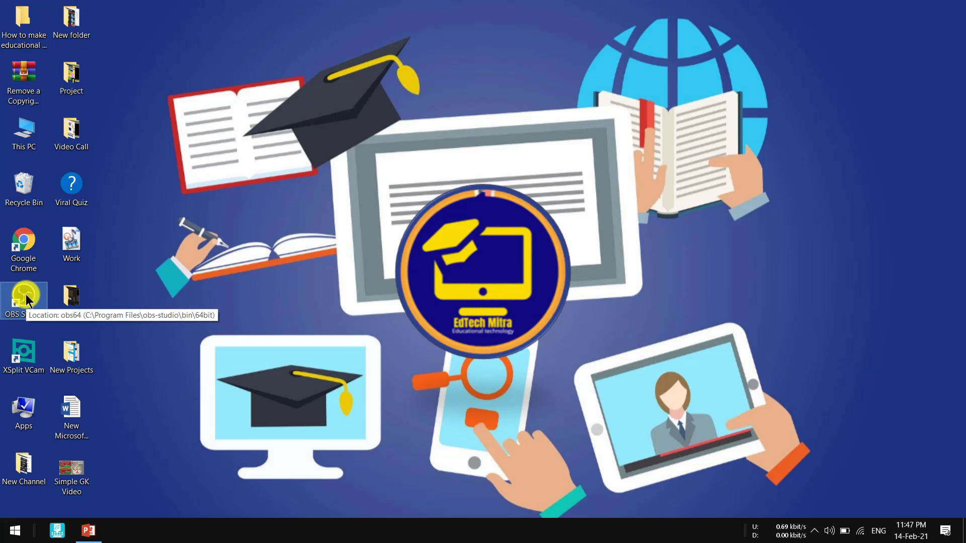
pyautogui.doubleClick(26, 296)
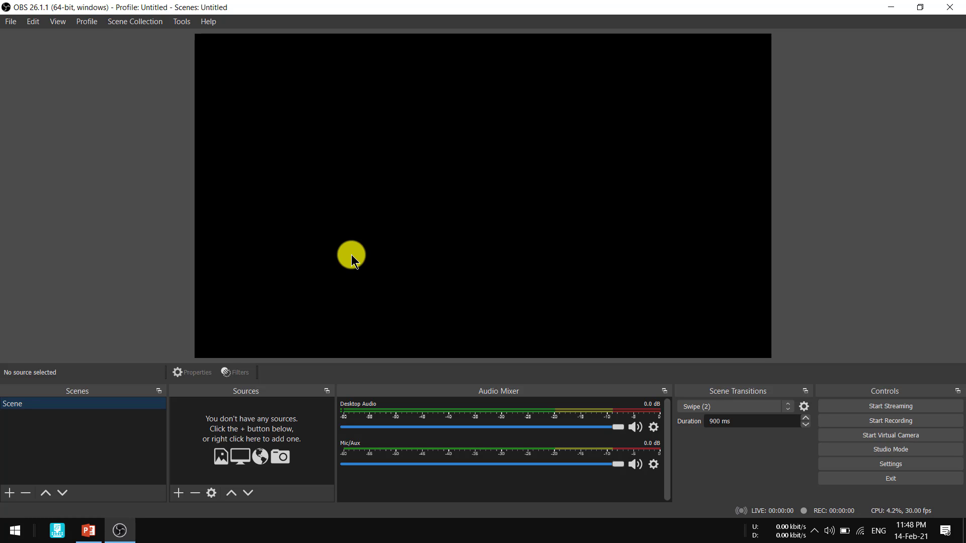
# Step: Select the default Scene in OBS, then bring the Simple GK Video presentation forward
pyautogui.click(38, 405)
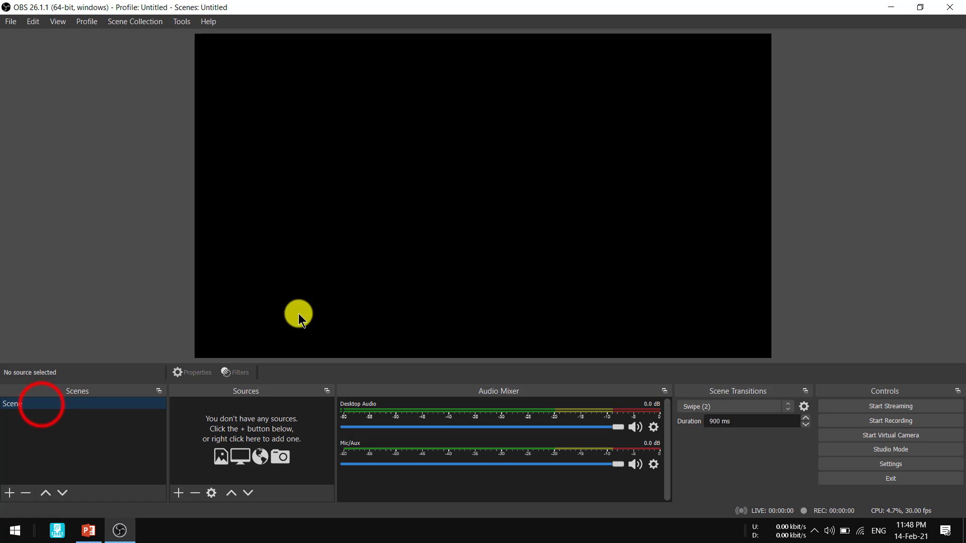
pyautogui.click(42, 406)
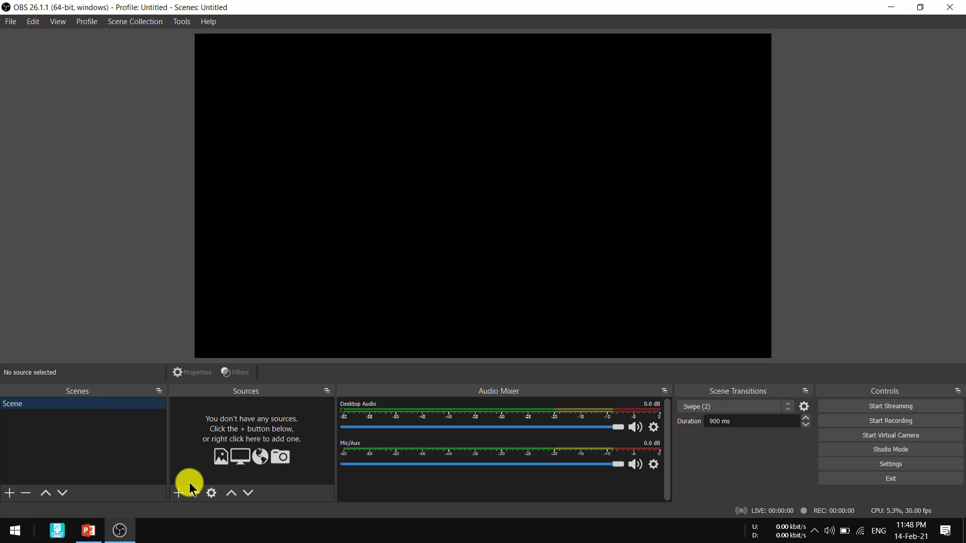
pyautogui.click(85, 532)
pyautogui.click(86, 533)
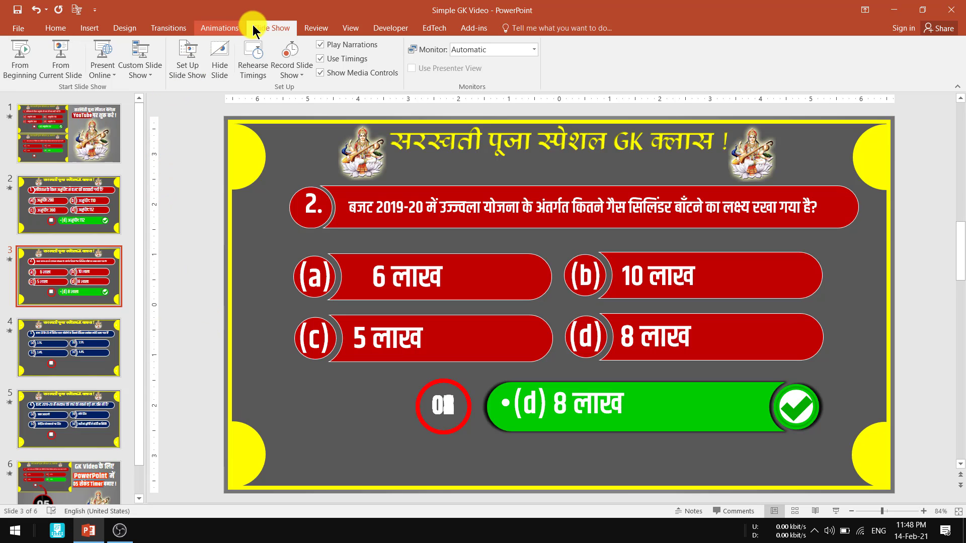
# Step: Confirm windowed mode and play the quiz slide show from slide 1, then return to OBS
pyautogui.click(195, 75)
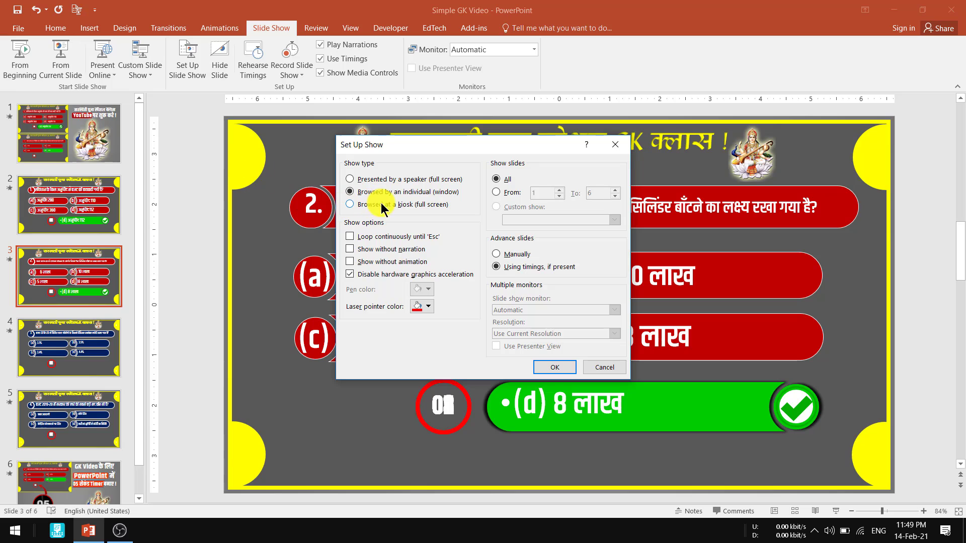
pyautogui.click(555, 368)
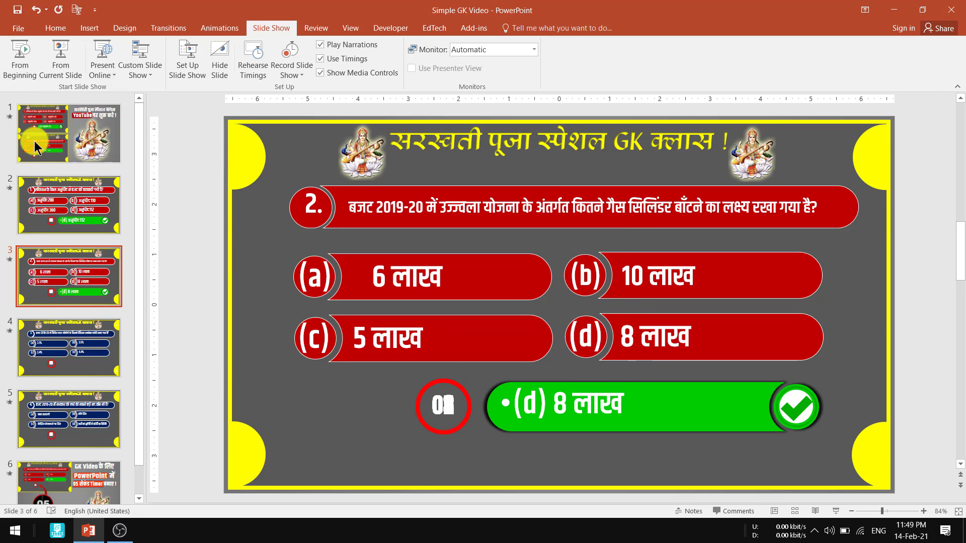
pyautogui.click(19, 65)
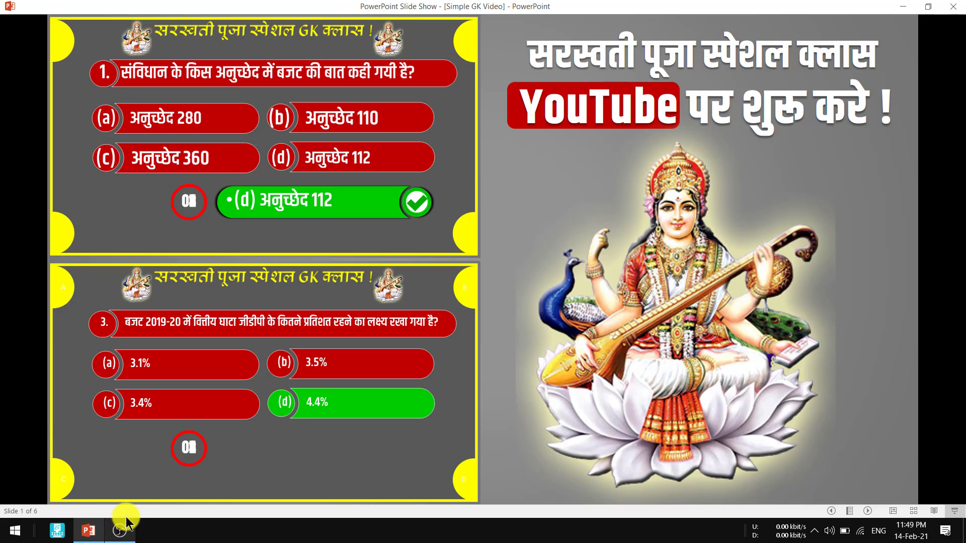
pyautogui.click(121, 533)
# Step: Add a Window Capture source of the PowerPoint Slide Show window with Capture Cursor off
pyautogui.click(121, 533)
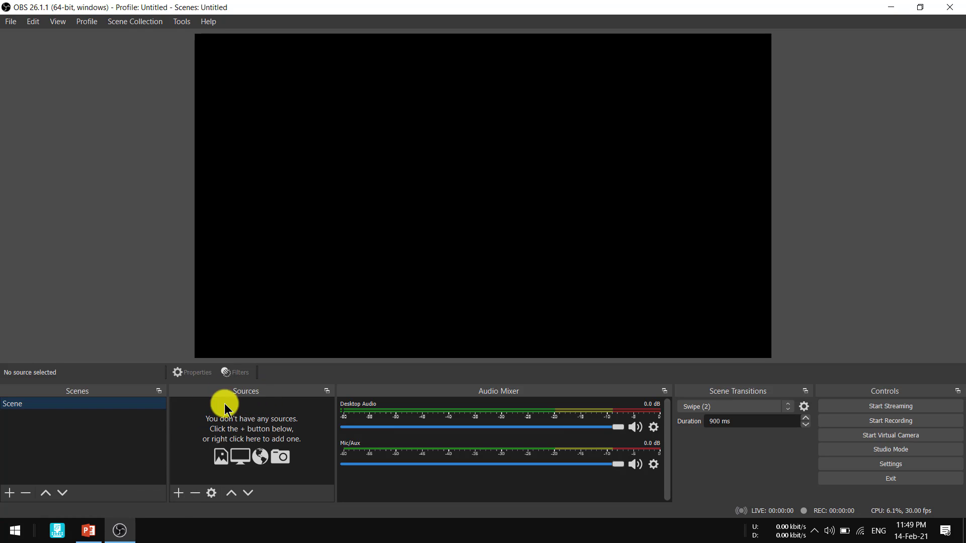
pyautogui.click(179, 492)
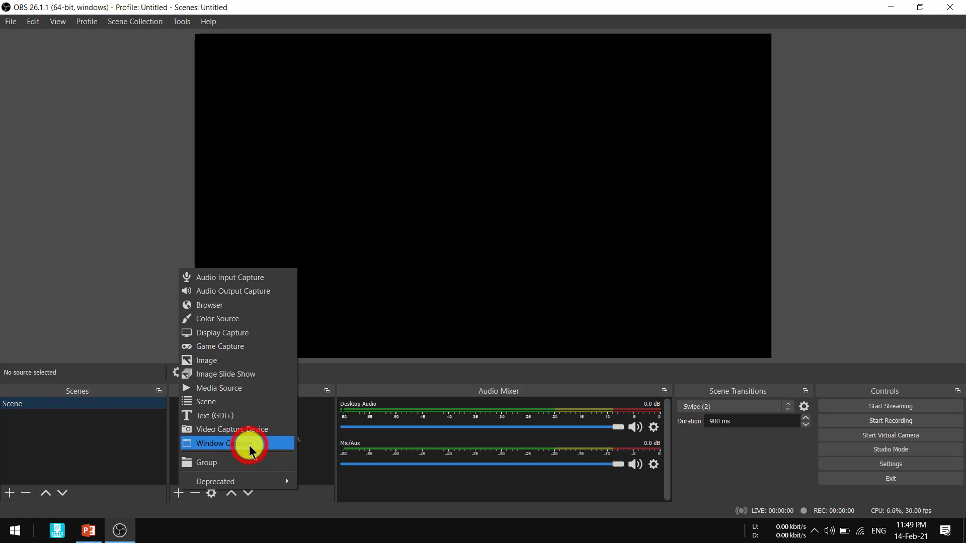
pyautogui.click(248, 445)
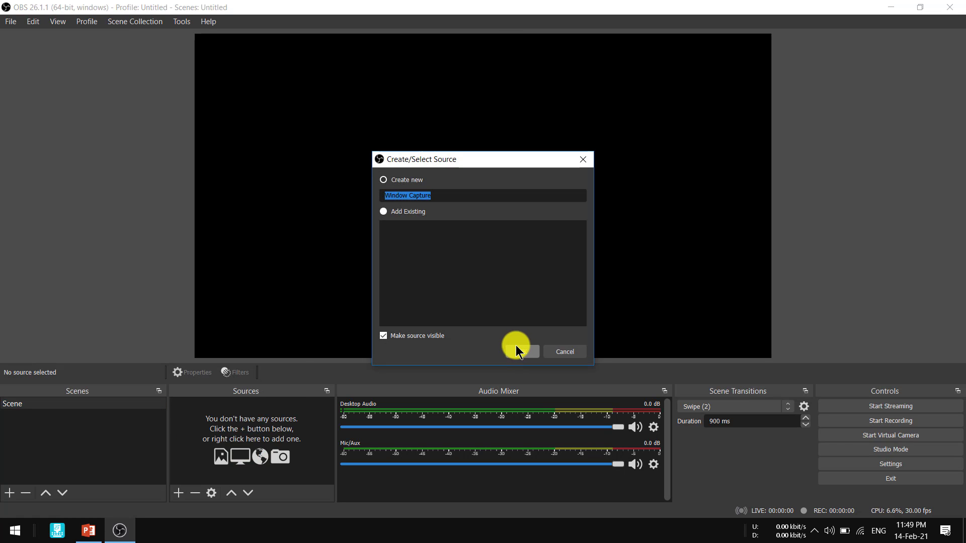
pyautogui.click(519, 352)
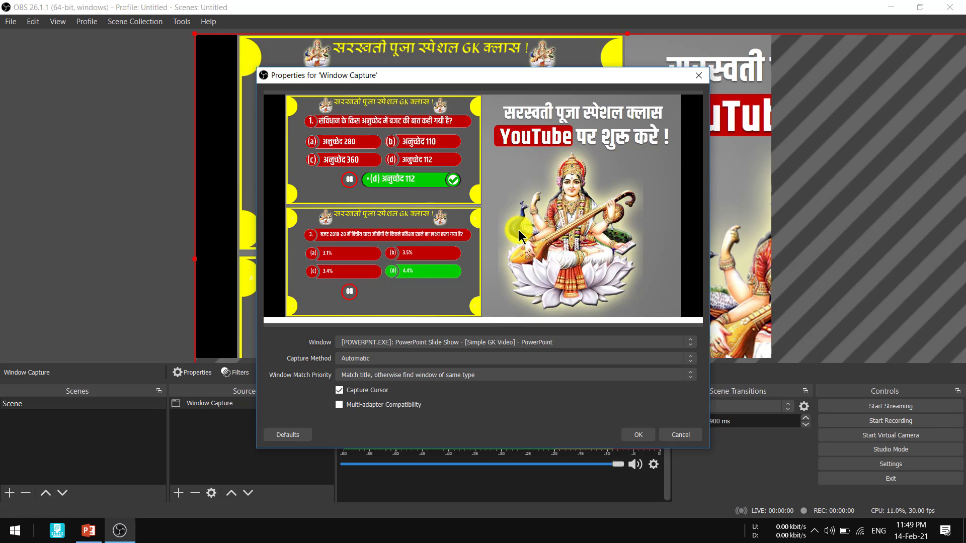
pyautogui.click(623, 347)
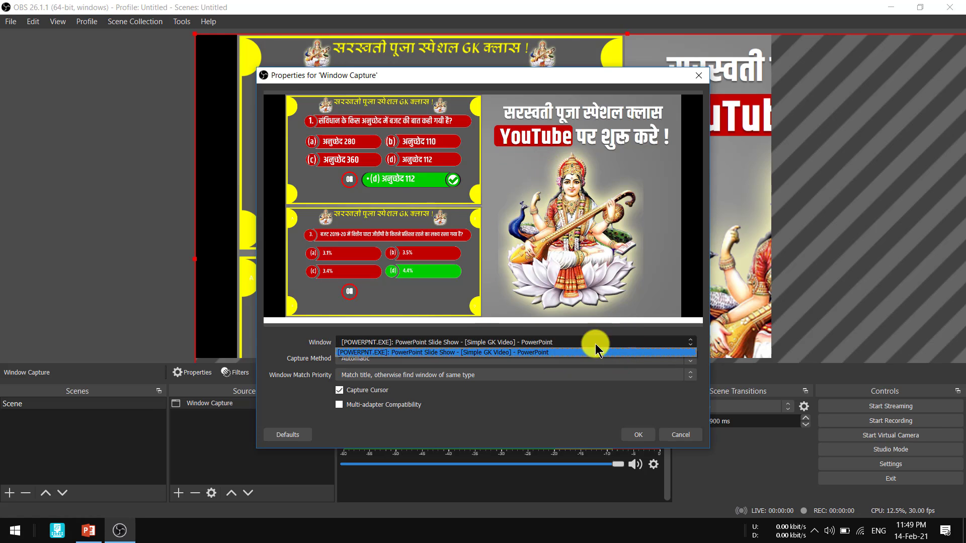
pyautogui.click(549, 353)
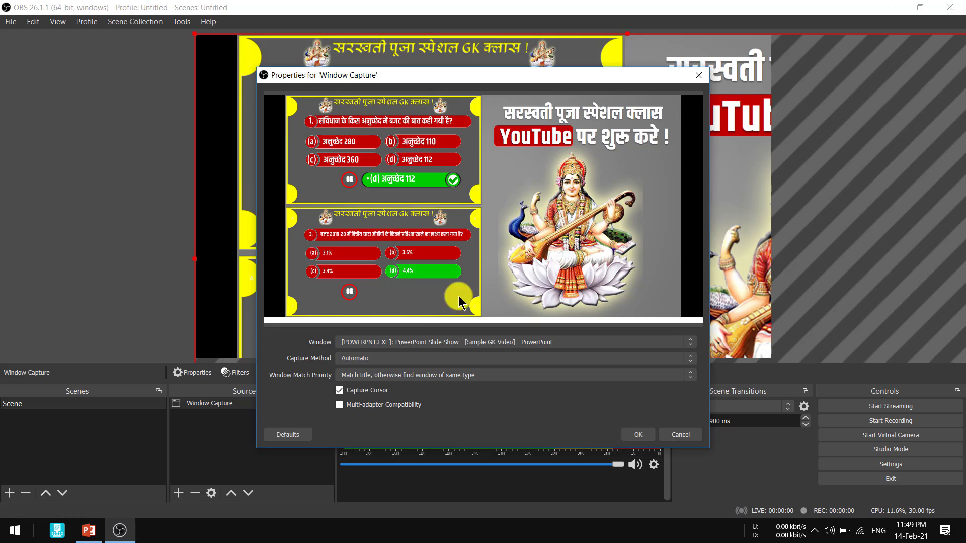
pyautogui.click(338, 392)
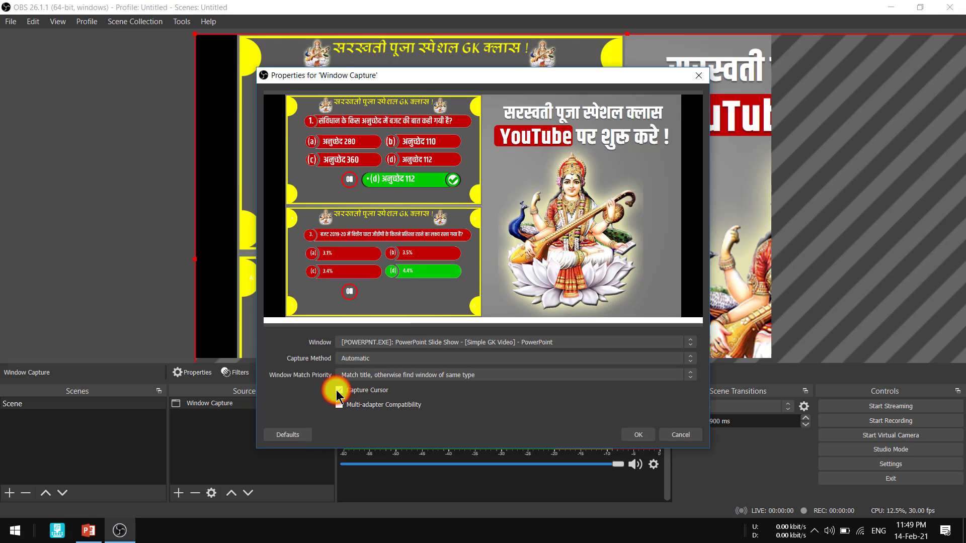
pyautogui.click(637, 435)
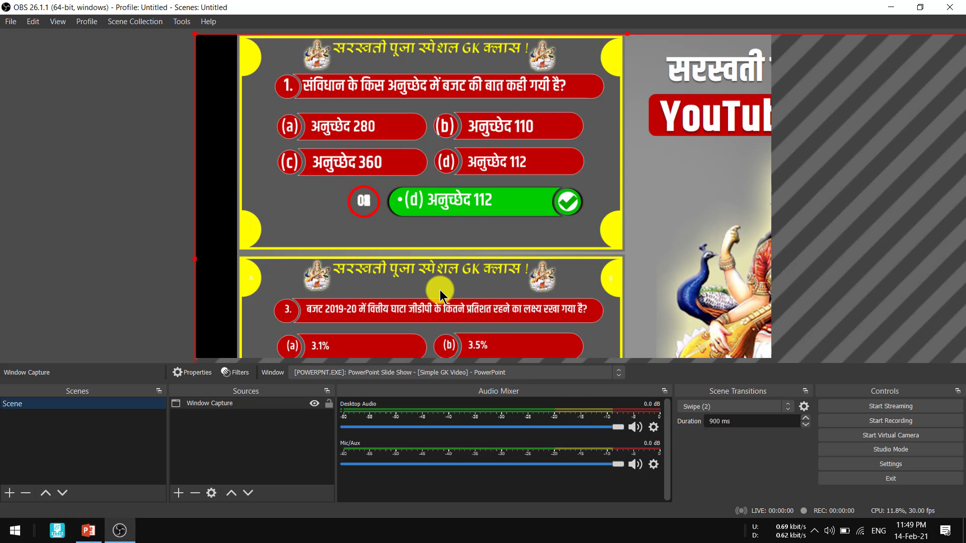
# Step: Resize the captured slides and crop away the black margins on the left and right
pyautogui.click(195, 36)
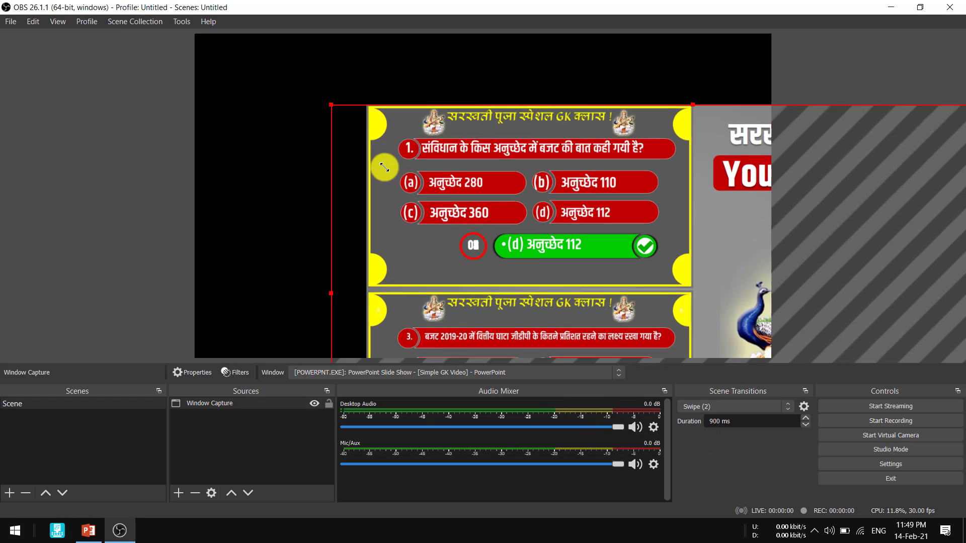
pyautogui.moveTo(195, 35); pyautogui.dragTo(529, 226)
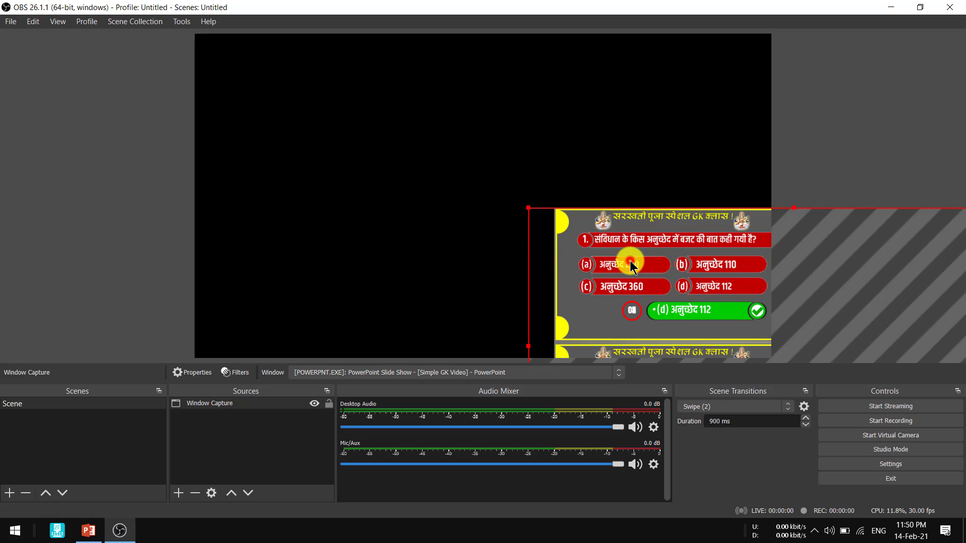
pyautogui.moveTo(628, 259); pyautogui.dragTo(313, 110)
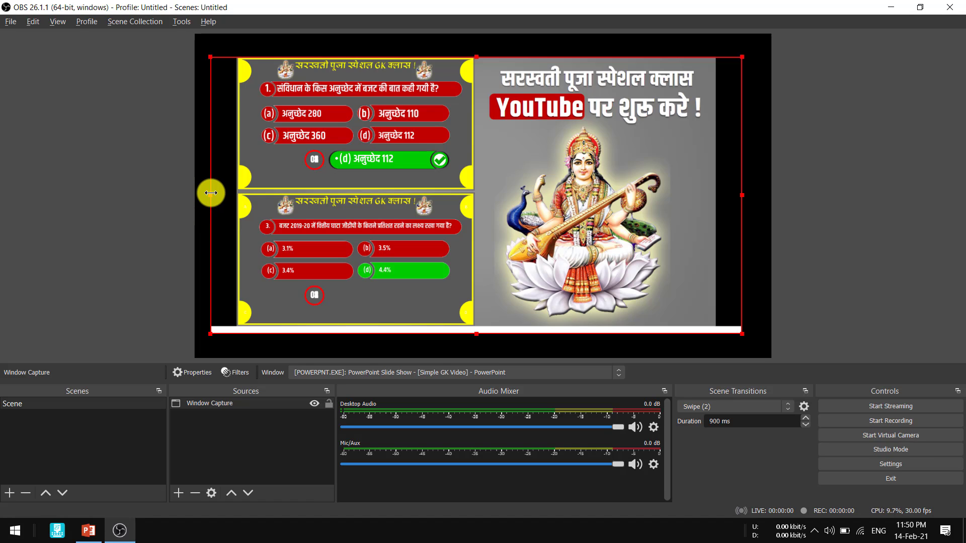
pyautogui.click(211, 197)
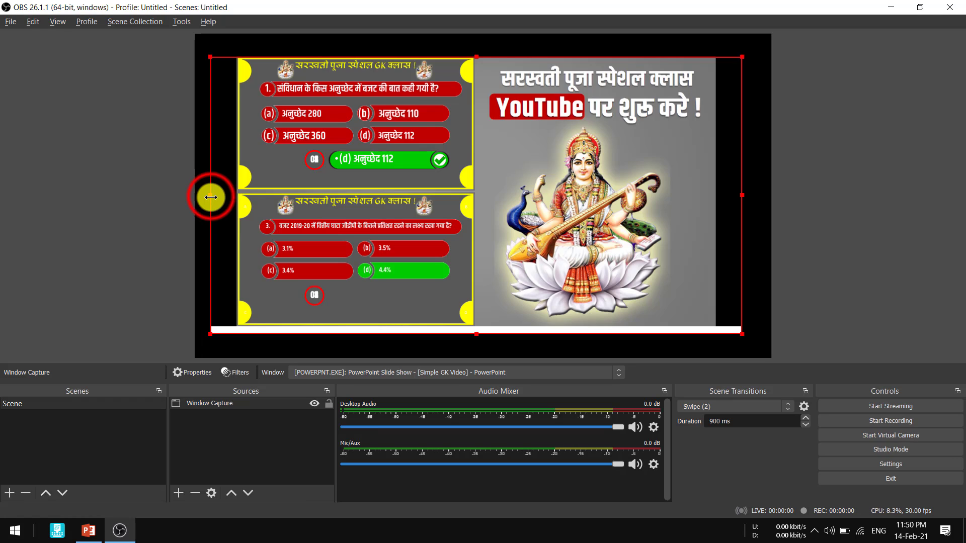
pyautogui.moveTo(211, 197); pyautogui.dragTo(236, 194)
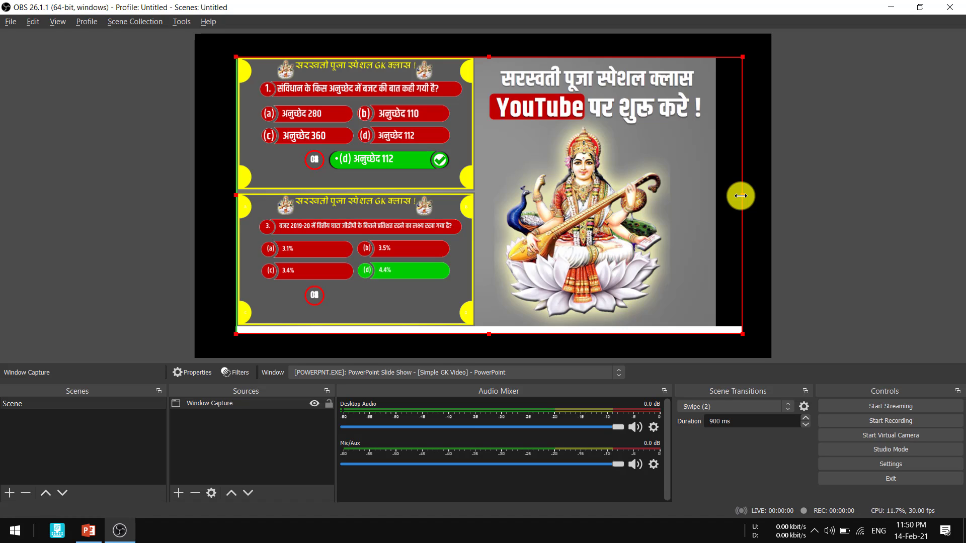
pyautogui.click(741, 196)
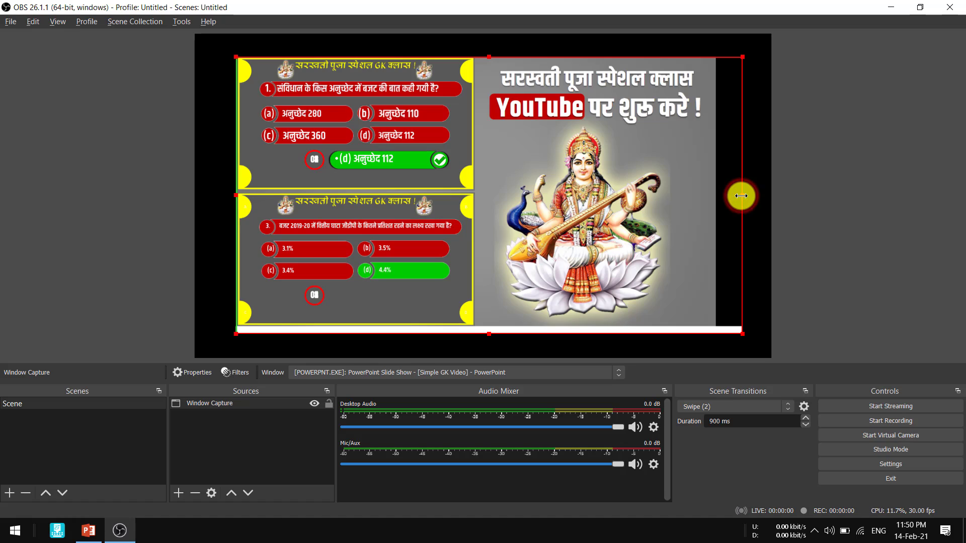
pyautogui.moveTo(742, 196); pyautogui.dragTo(716, 195)
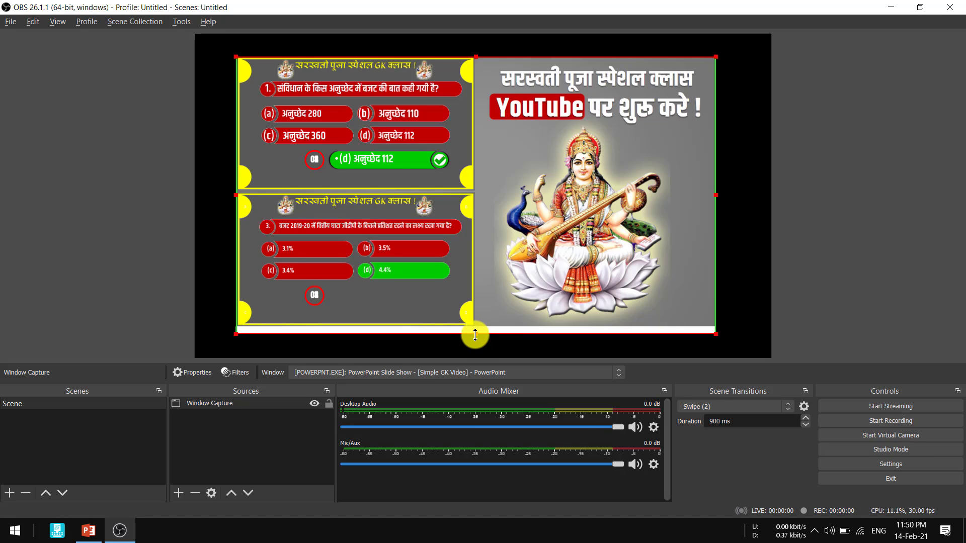
# Step: Crop the white strip off the bottom and fit the capture to the full canvas with Ctrl+F
pyautogui.click(475, 335)
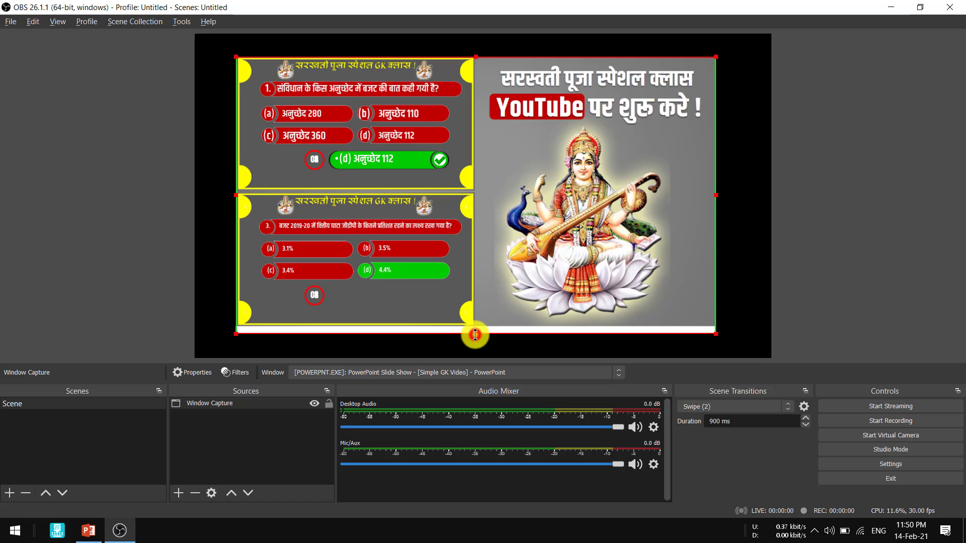
pyautogui.moveTo(475, 335); pyautogui.dragTo(475, 326)
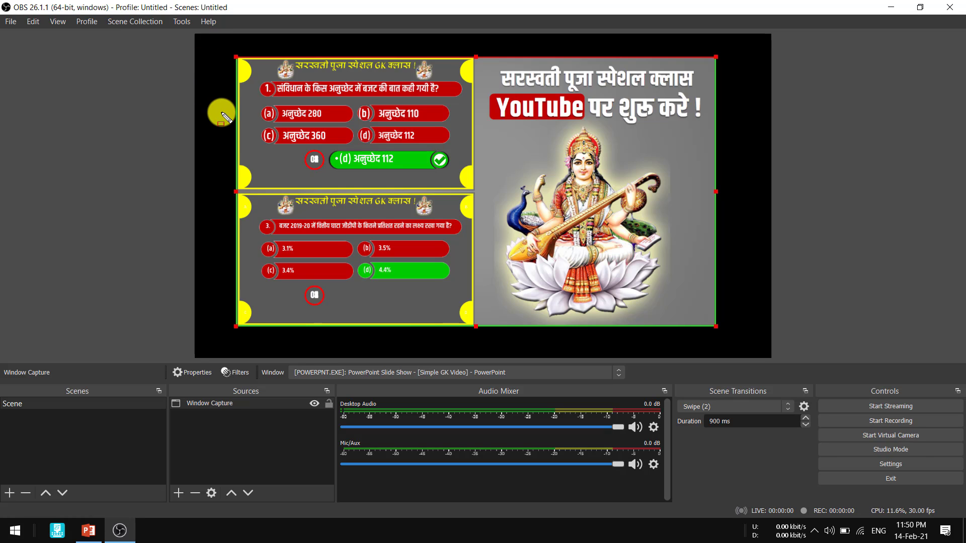
pyautogui.keyDown('alt'); pyautogui.click(374, 166); pyautogui.keyUp('alt')
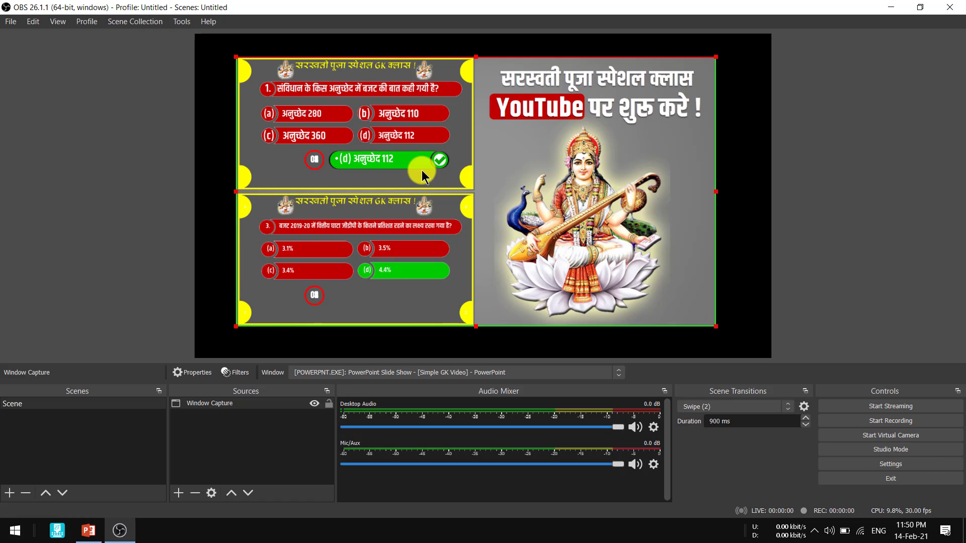
pyautogui.hotkey('ctrl', 'f')
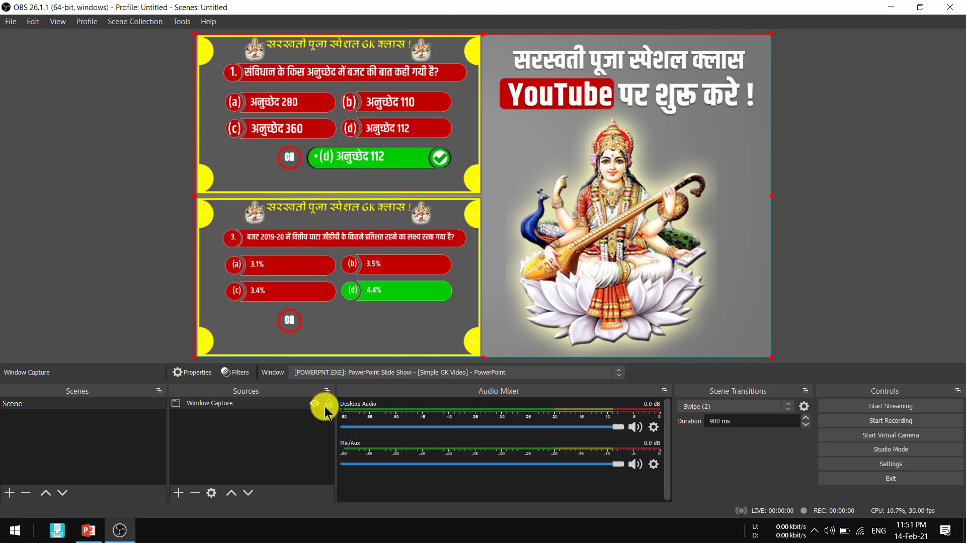
# Step: Drag the Desktop Audio slider fully down to -inf dB, leaving Mic/Aux at 0.0 dB
pyautogui.click(326, 405)
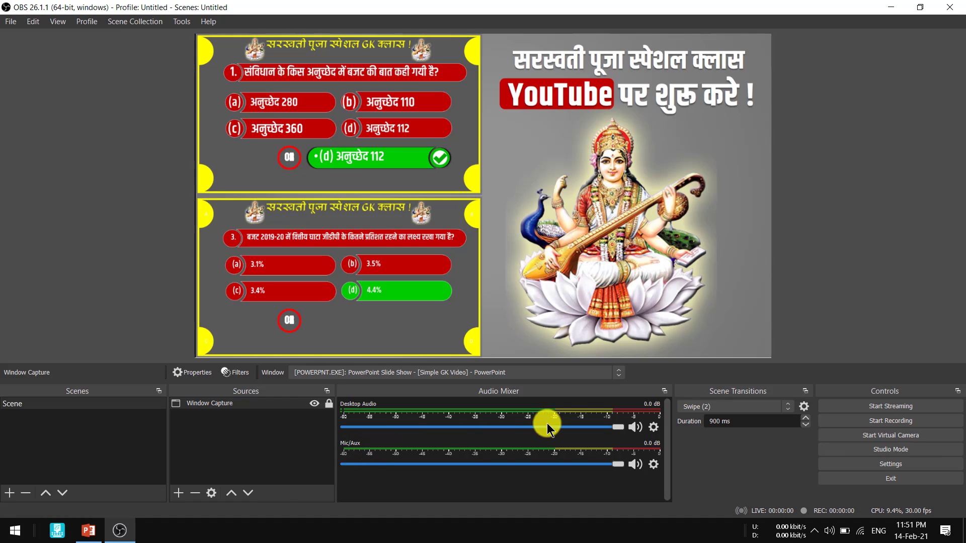
pyautogui.click(619, 430)
pyautogui.moveTo(621, 429); pyautogui.dragTo(323, 436)
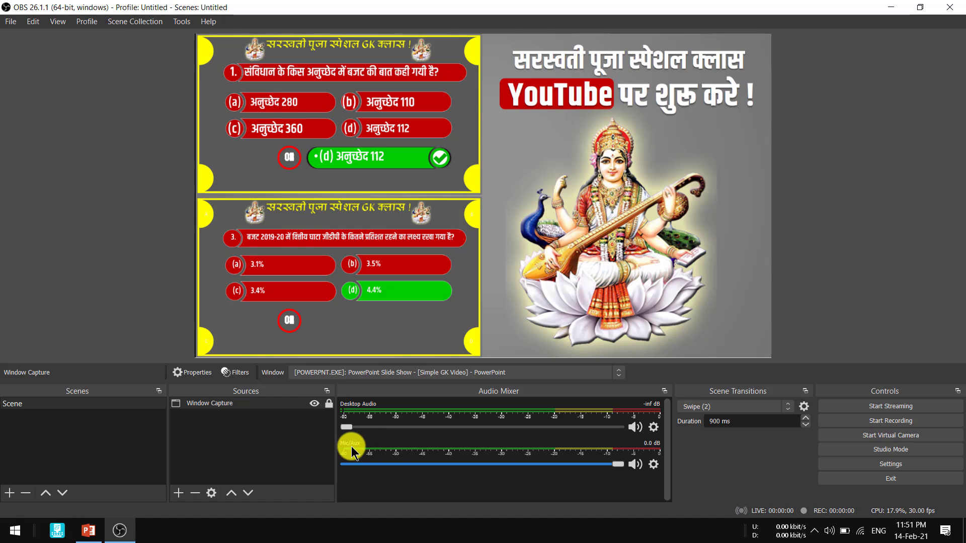
pyautogui.click(654, 465)
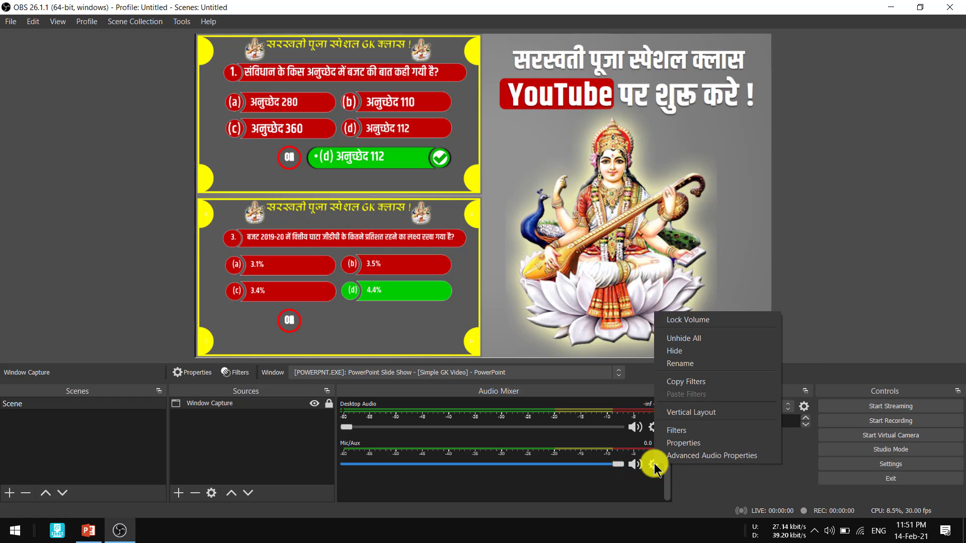
# Step: In Mic/Aux properties, keep the Default microphone device and confirm the dialog
pyautogui.click(678, 445)
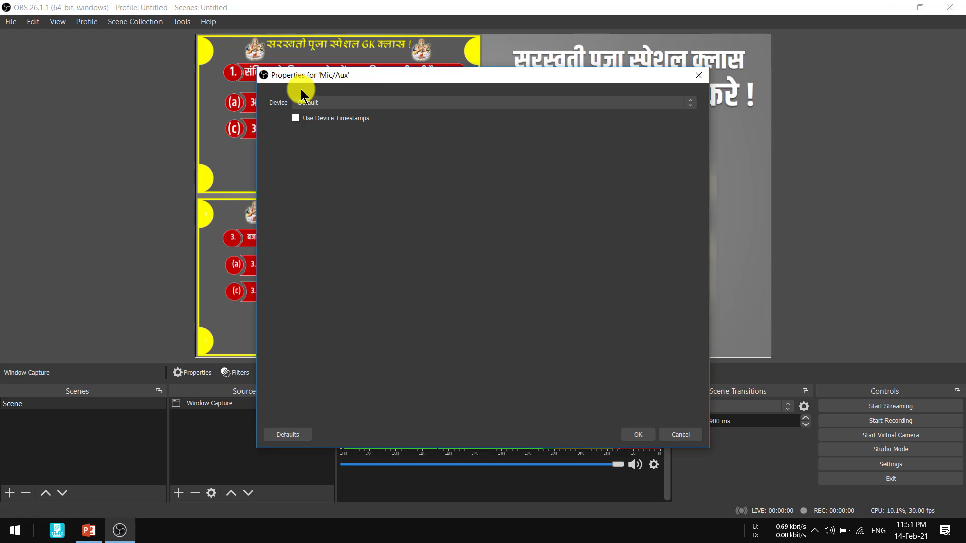
pyautogui.click(330, 102)
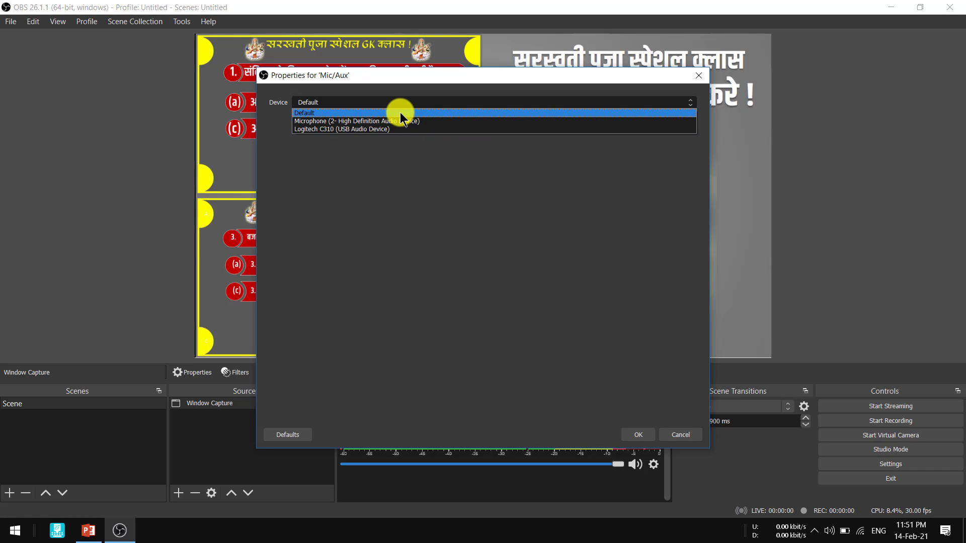
pyautogui.click(401, 113)
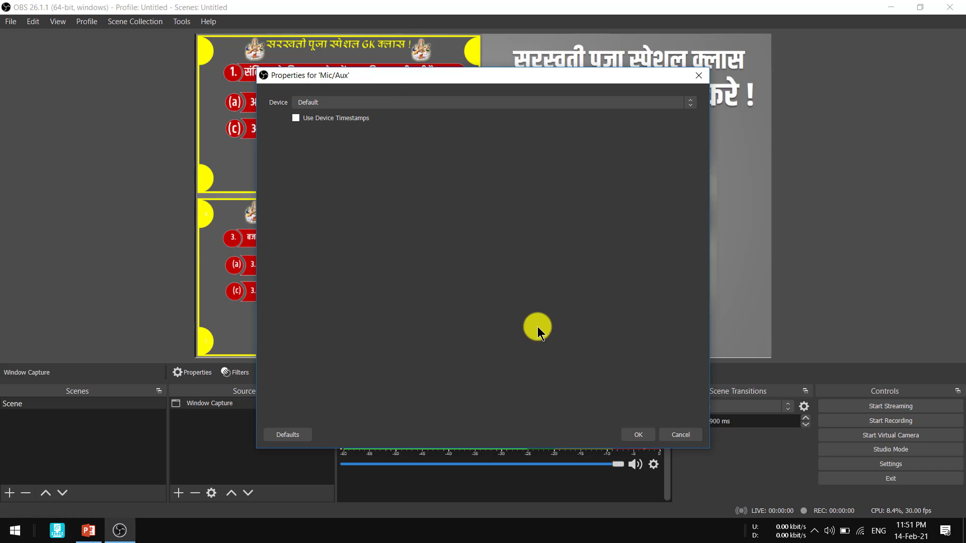
pyautogui.click(638, 436)
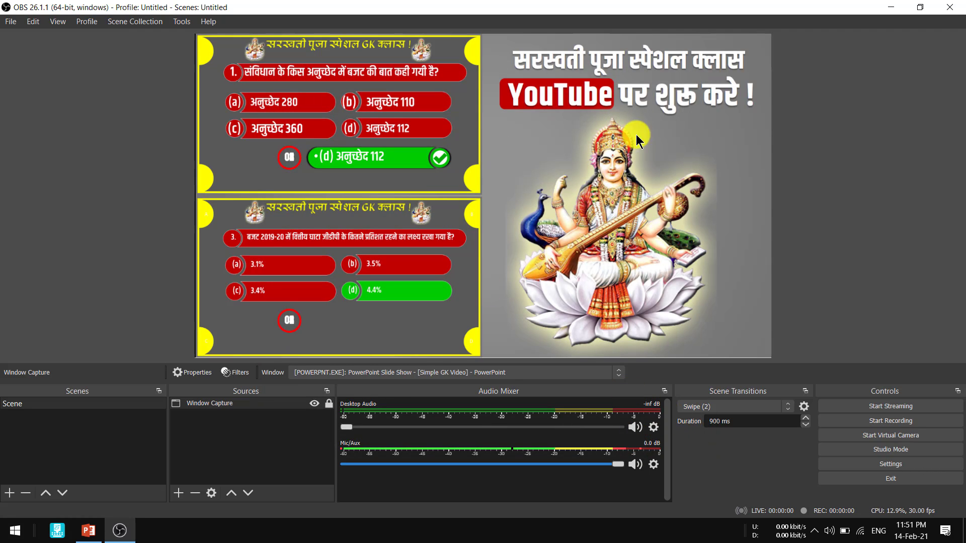
# Step: Start recording in OBS and minimize it so the PowerPoint slide show fills the screen
pyautogui.click(899, 427)
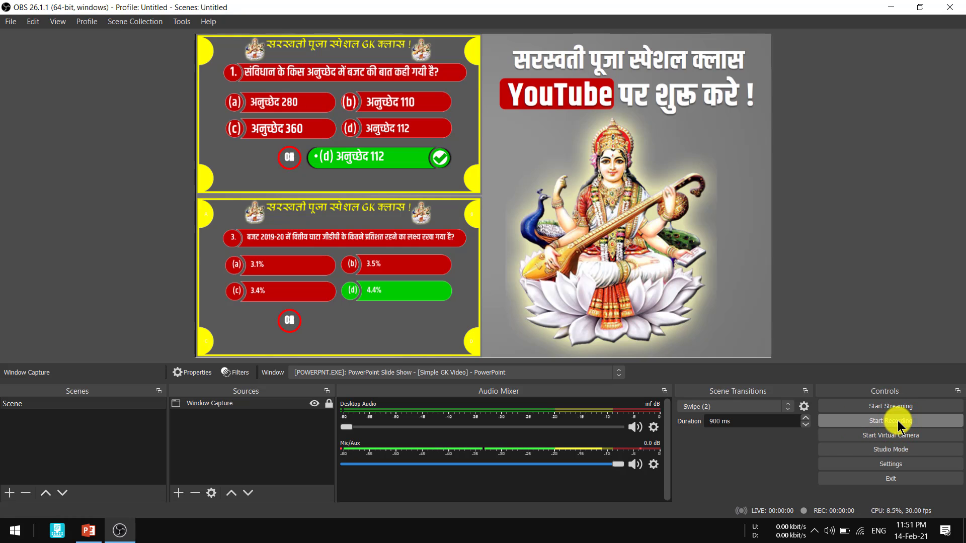
pyautogui.click(890, 10)
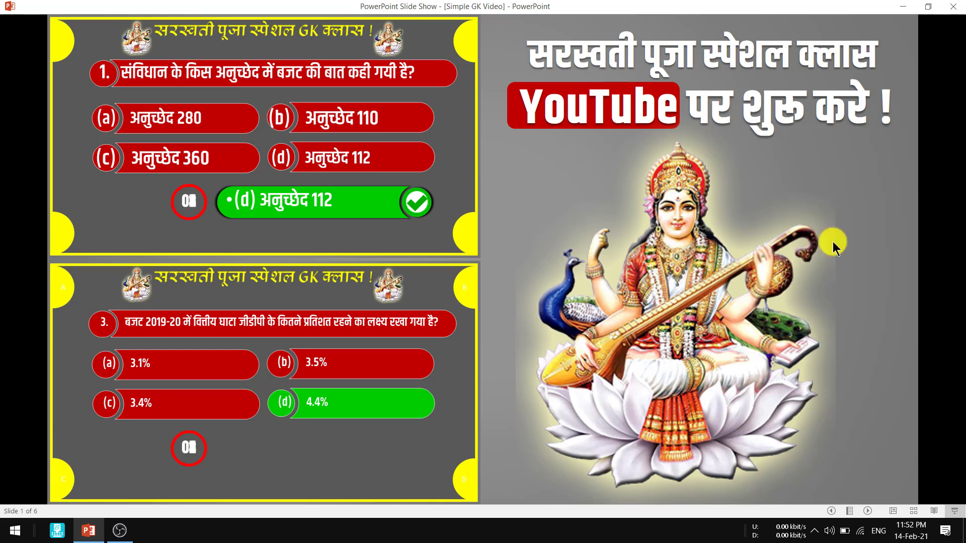
# Step: Advance through the six quiz slides and exit the finished slide show
pyautogui.click(810, 336)
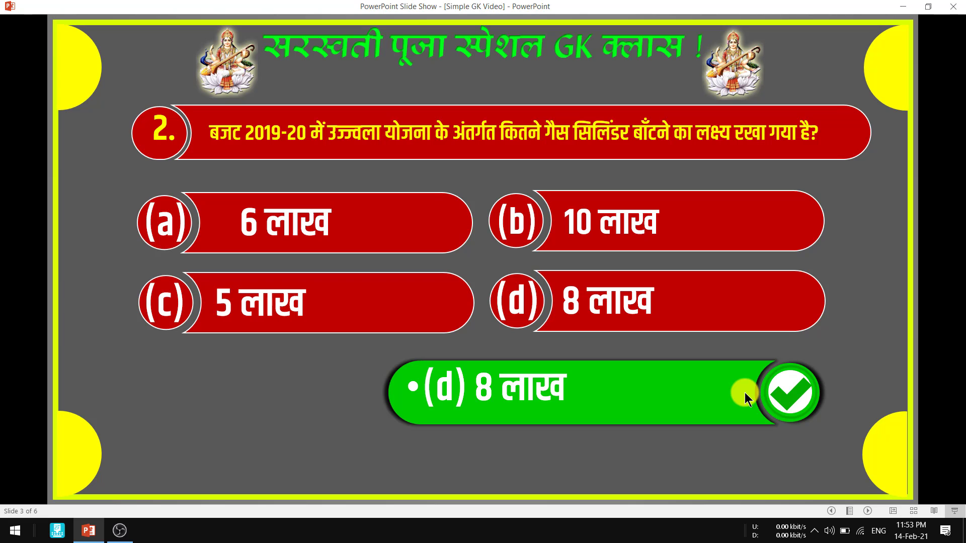
pyautogui.click(744, 393)
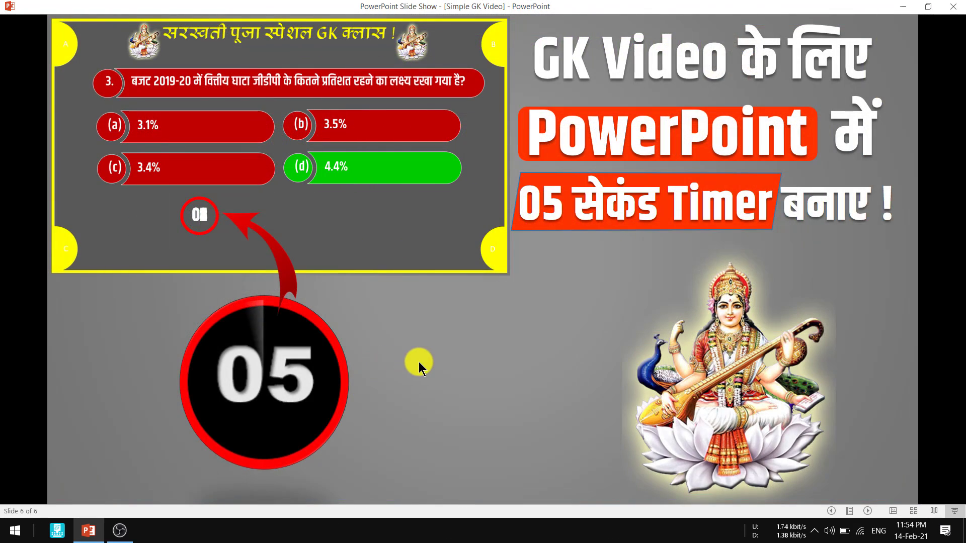
pyautogui.click(418, 362)
pyautogui.click(420, 366)
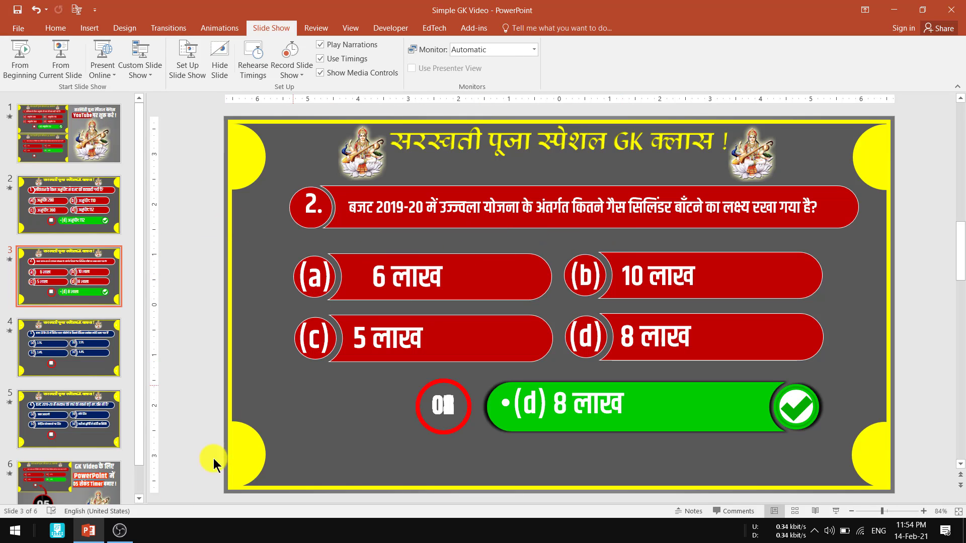
# Step: Bring OBS back to the front and stop the roughly three-minute recording
pyautogui.click(117, 531)
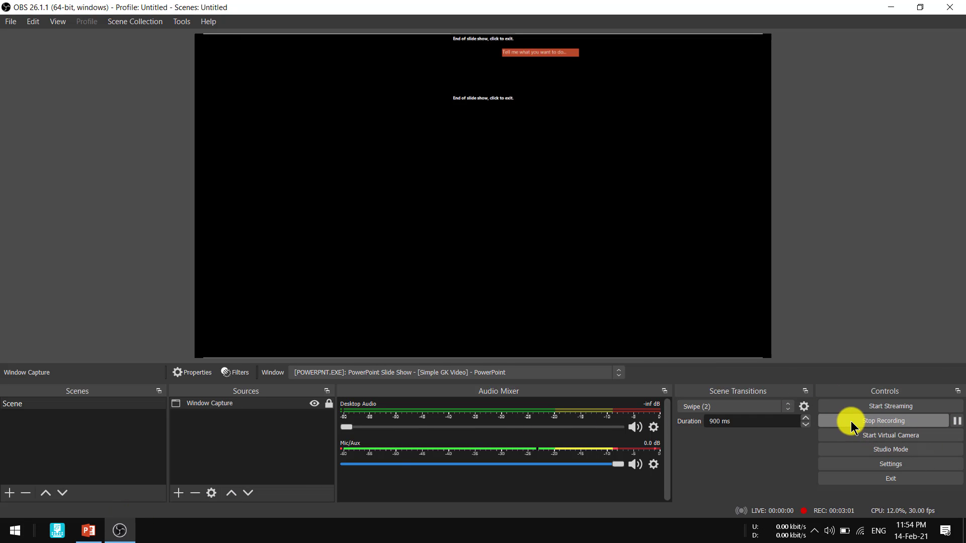
pyautogui.click(878, 425)
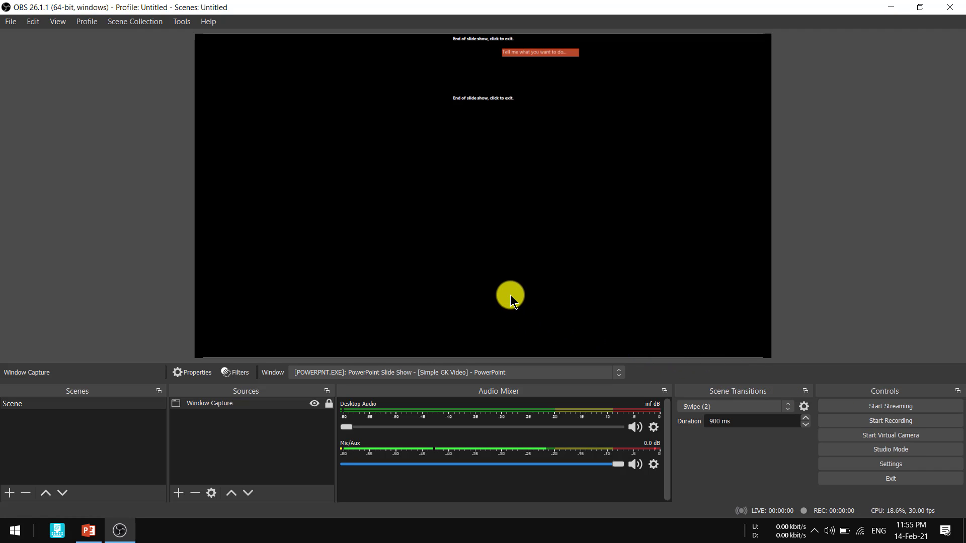
pyautogui.click(9, 28)
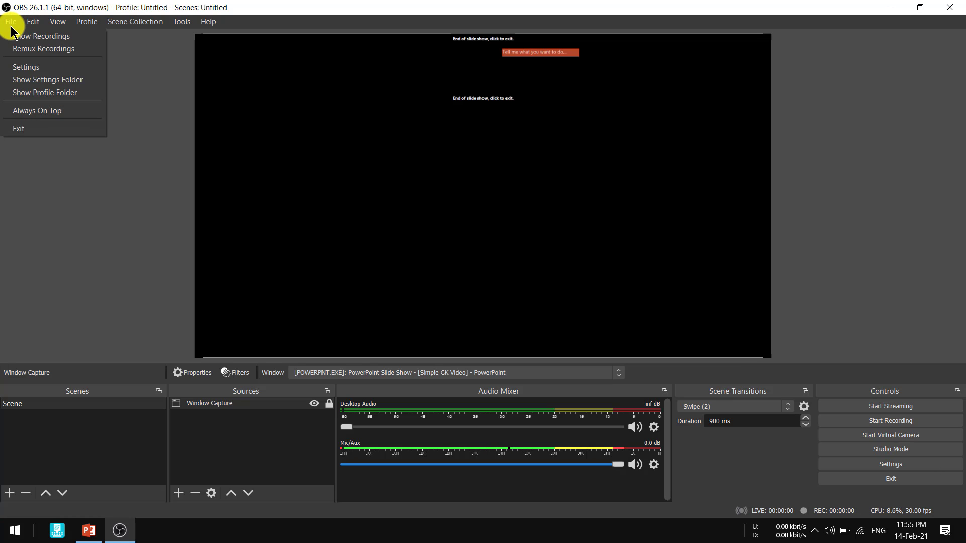
pyautogui.click(31, 36)
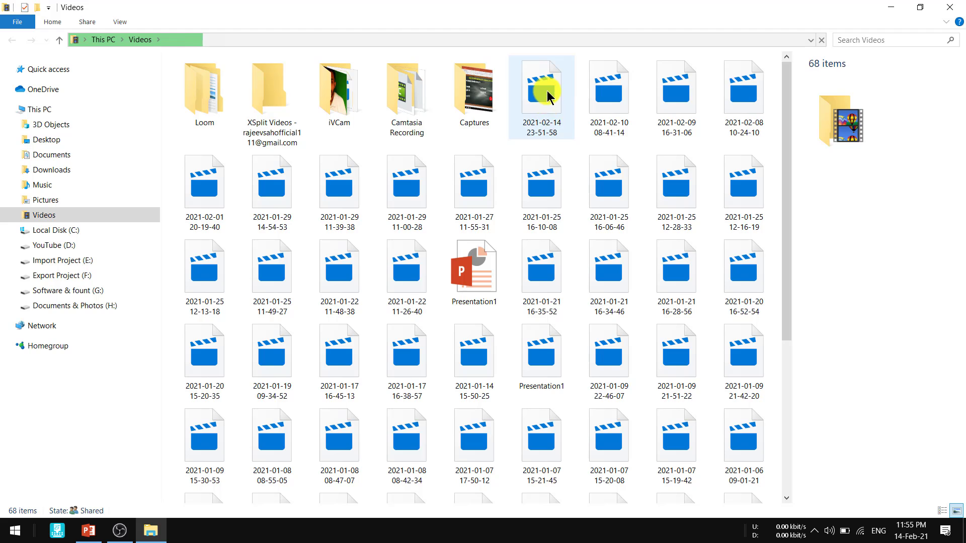
pyautogui.click(544, 111)
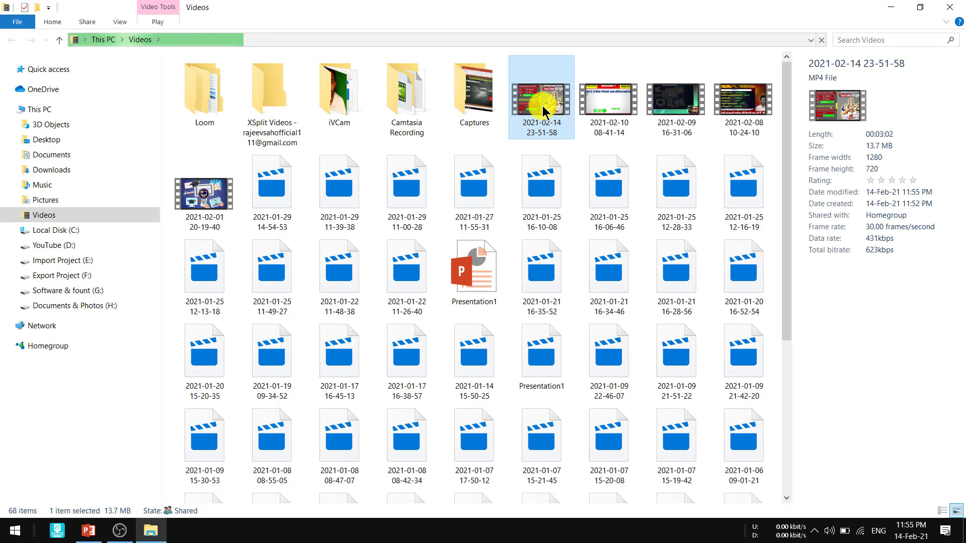
pyautogui.doubleClick(544, 111)
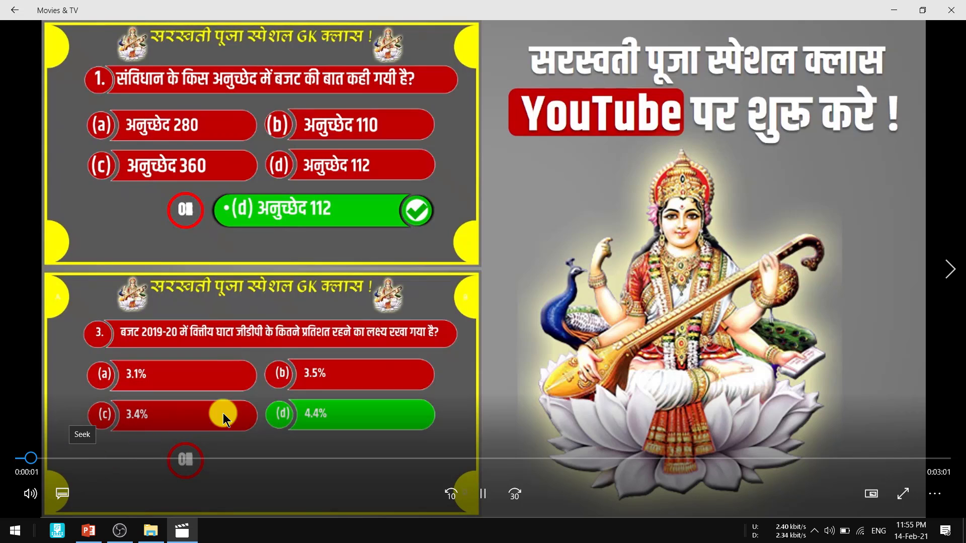
# Step: Skip the 3:02 recording ahead to about 13 seconds, watch it, then close Movies & TV
pyautogui.click(82, 458)
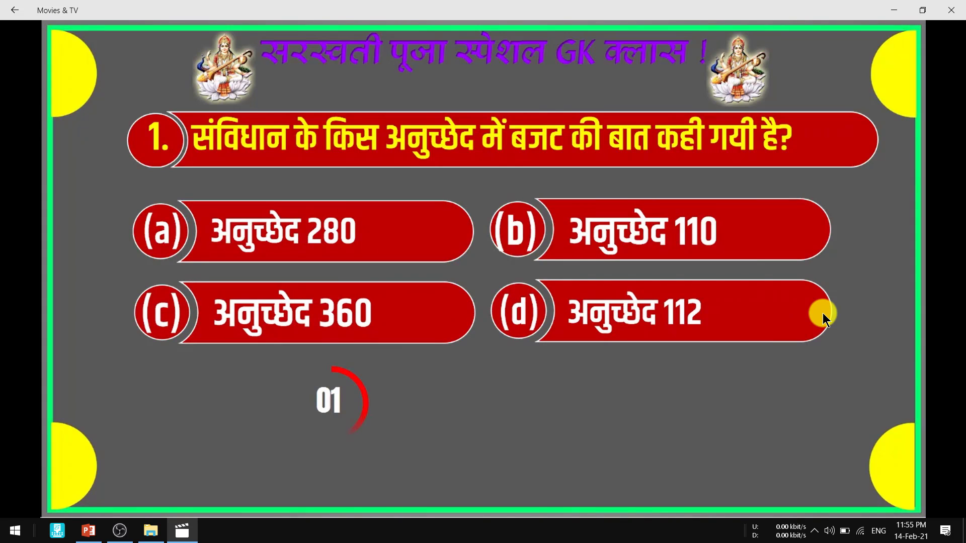
pyautogui.hotkey('alt', 'F4')
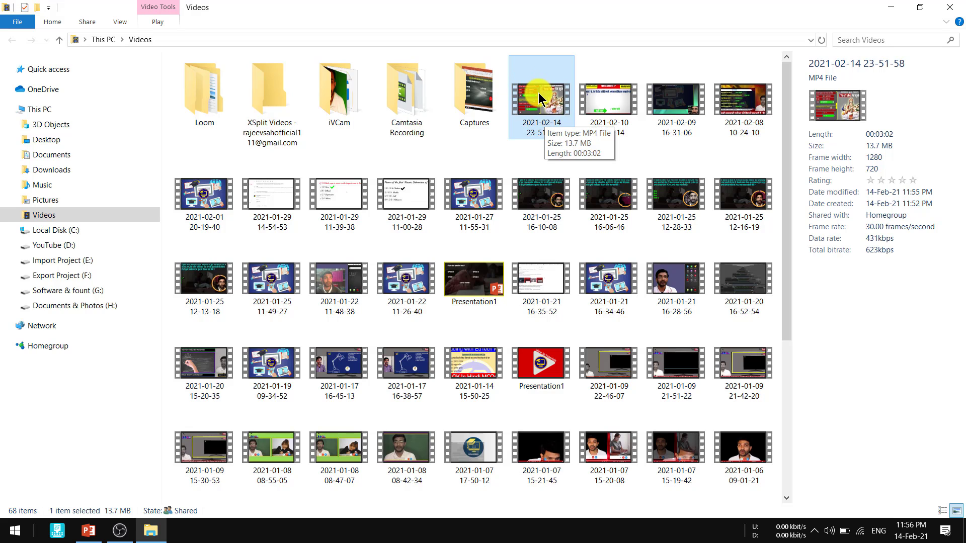
# Step: Close the File Explorer Videos folder window
pyautogui.click(954, 12)
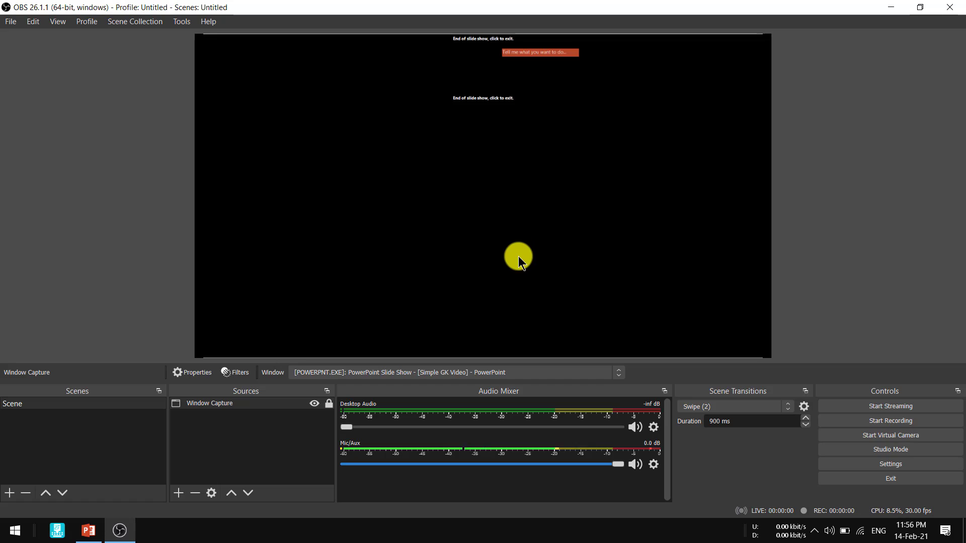